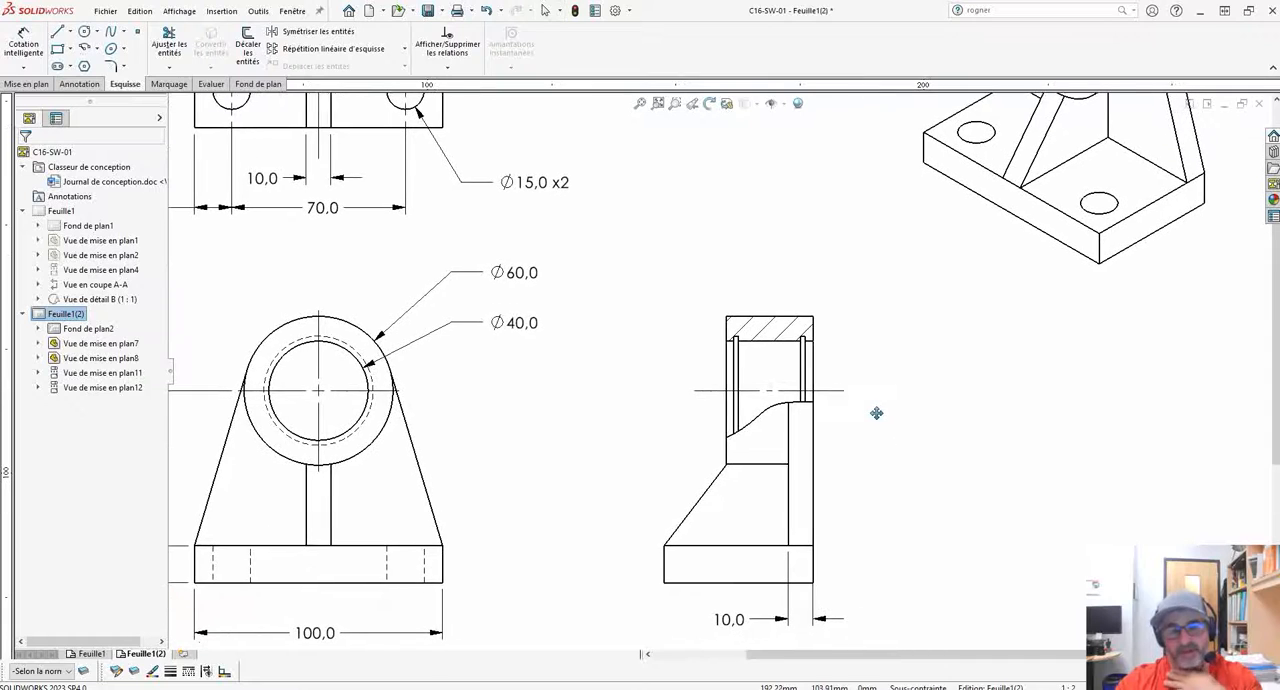
Move the existing side view with its broken-out section off the drawing sheet, into the empty area beside it.
middle_click_drag(900, 457, 900, 428)
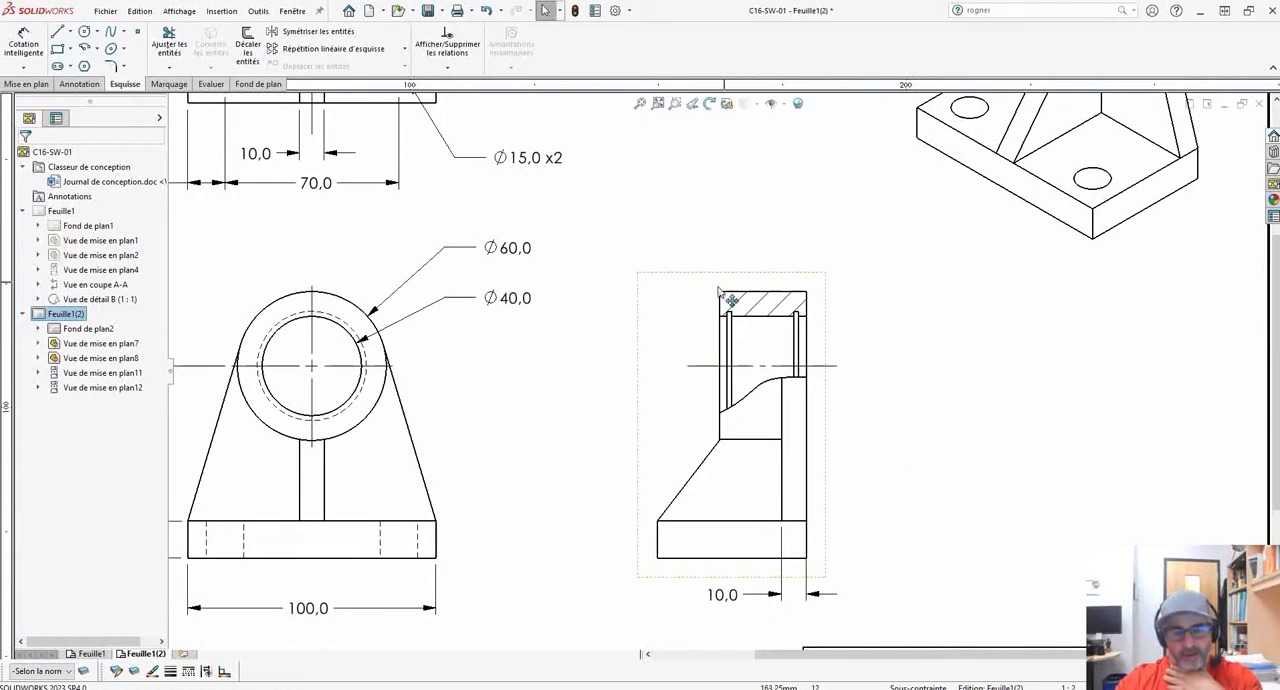
scroll(833, 455, "up", 2)
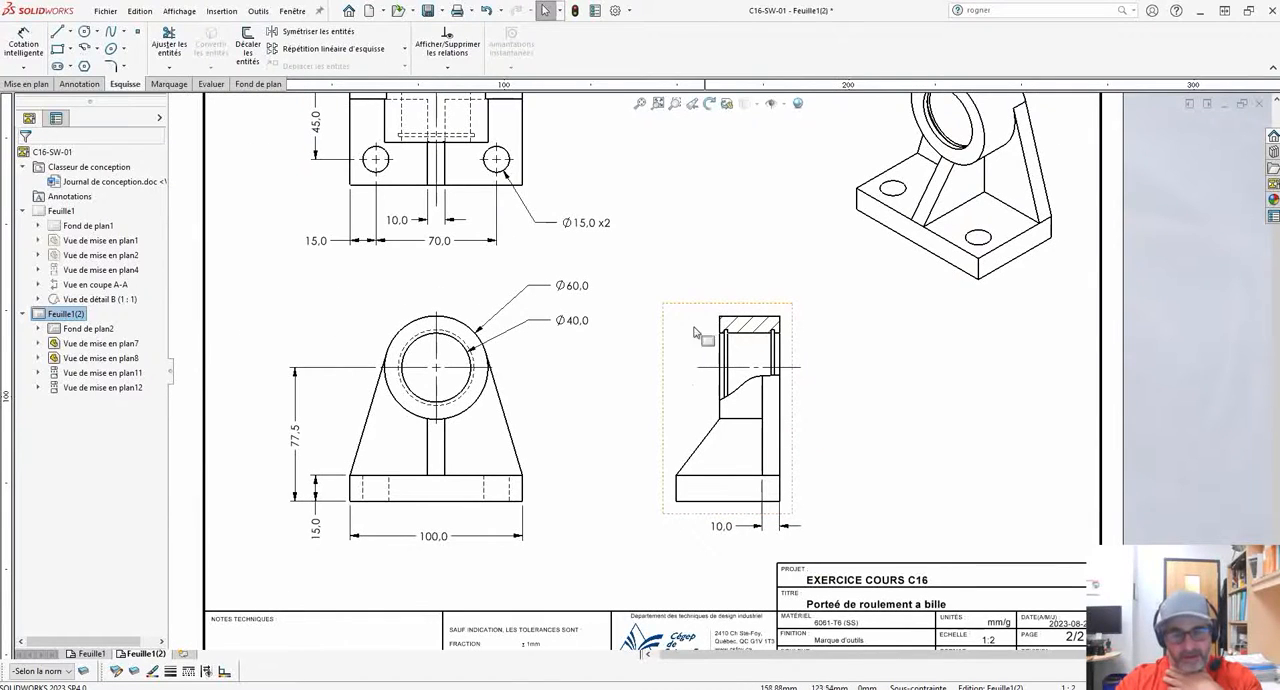
middle_click_drag(846, 423, 826, 385)
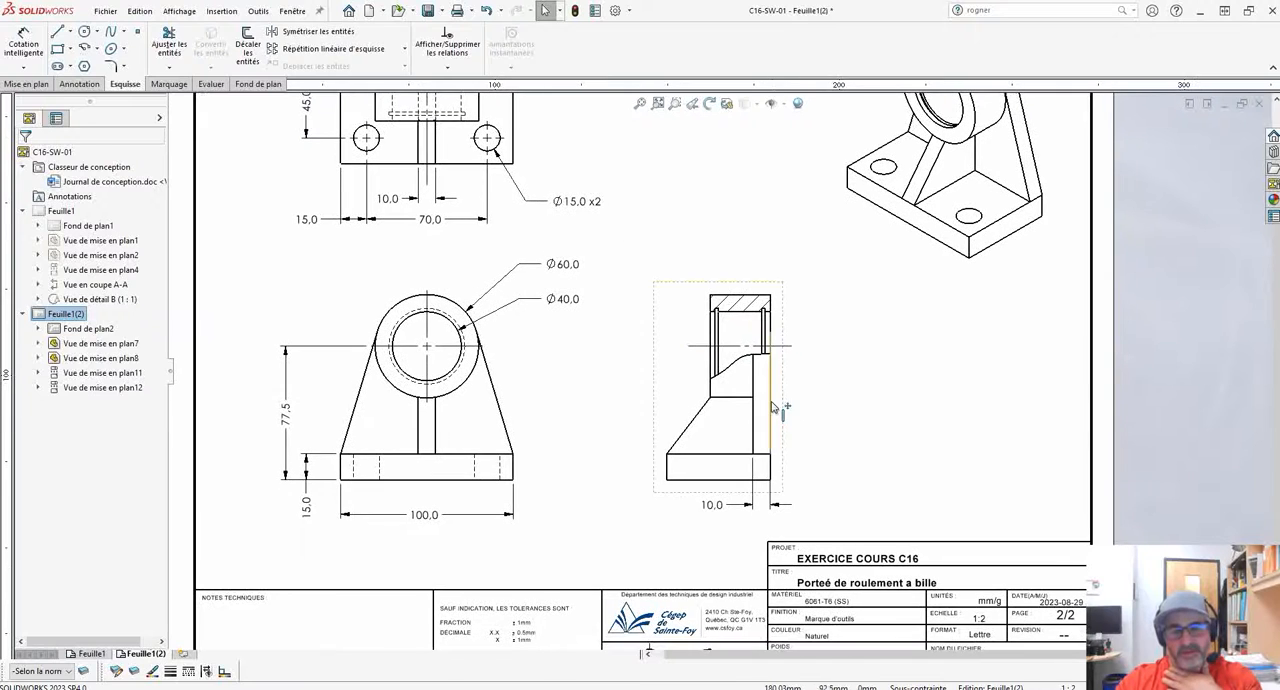
mouse_move(778, 405)
left_mouse_down()
mouse_move(1275, 413)
mouse_move(1252, 413)
left_mouse_up()
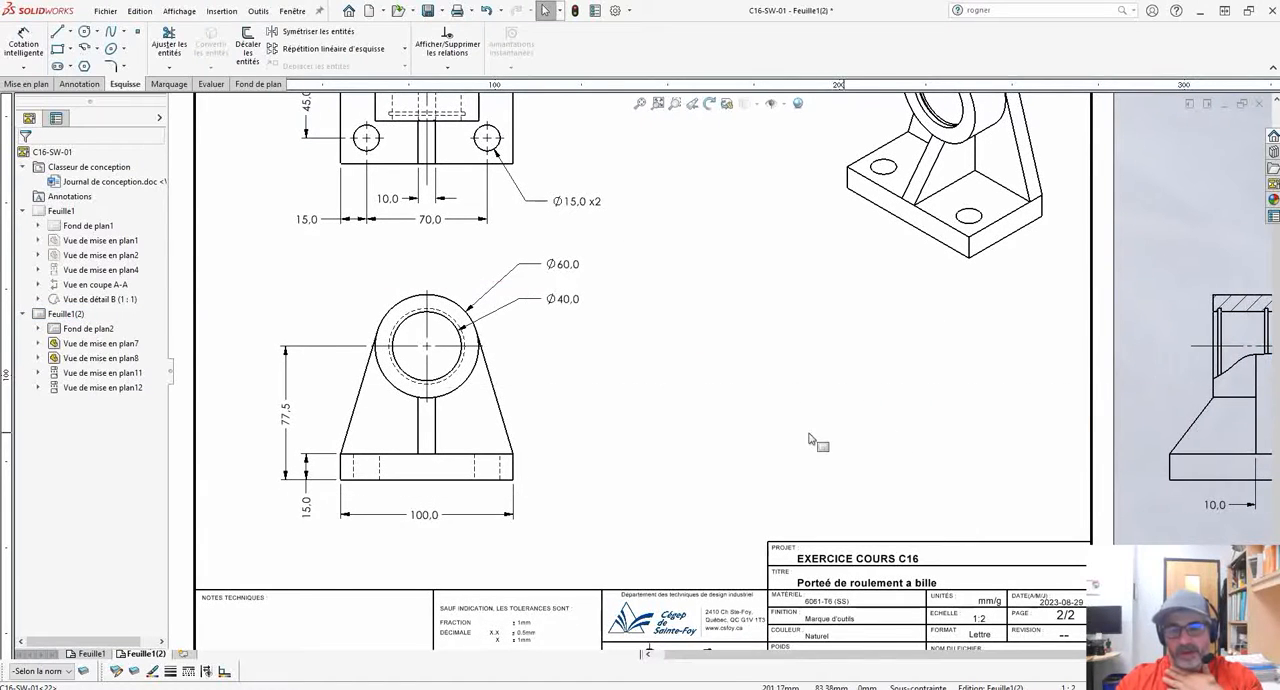
Create a projected side view from the front view and place it in the space above the title block.
scroll(808, 436, "down", 1)
scroll(773, 425, "down", 1)
middle_click_drag(814, 394, 1015, 366)
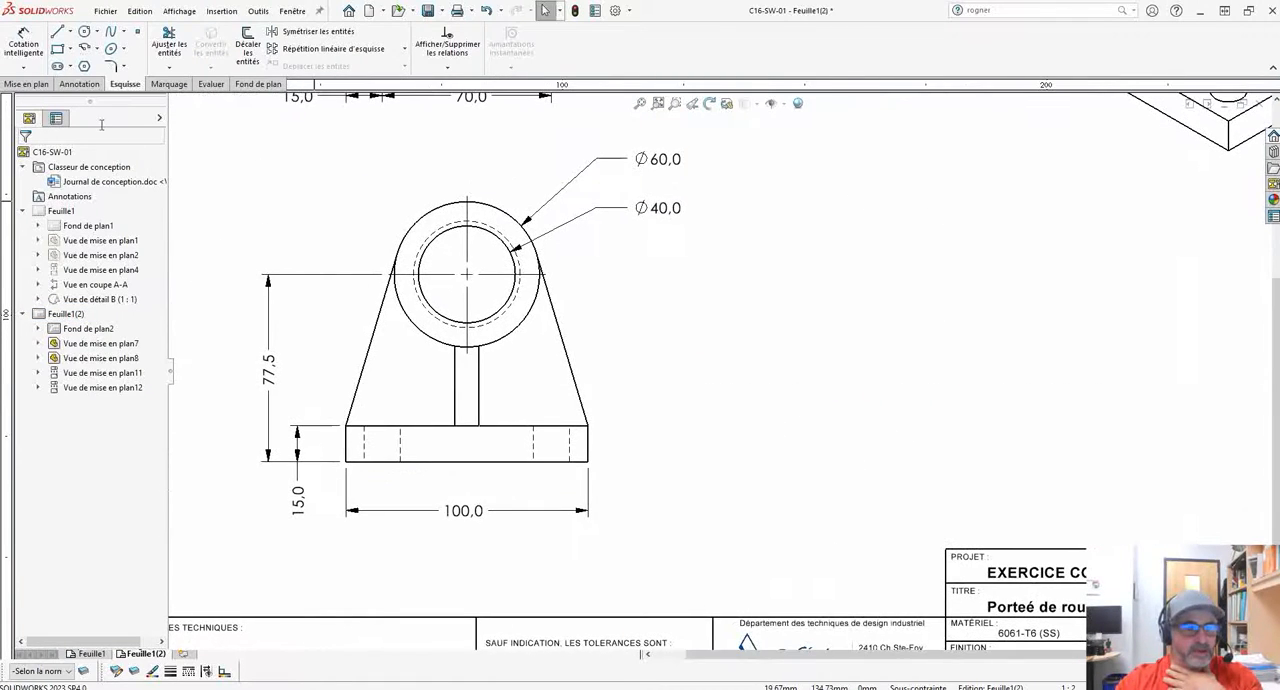
left_click(26, 84)
left_click(50, 45)
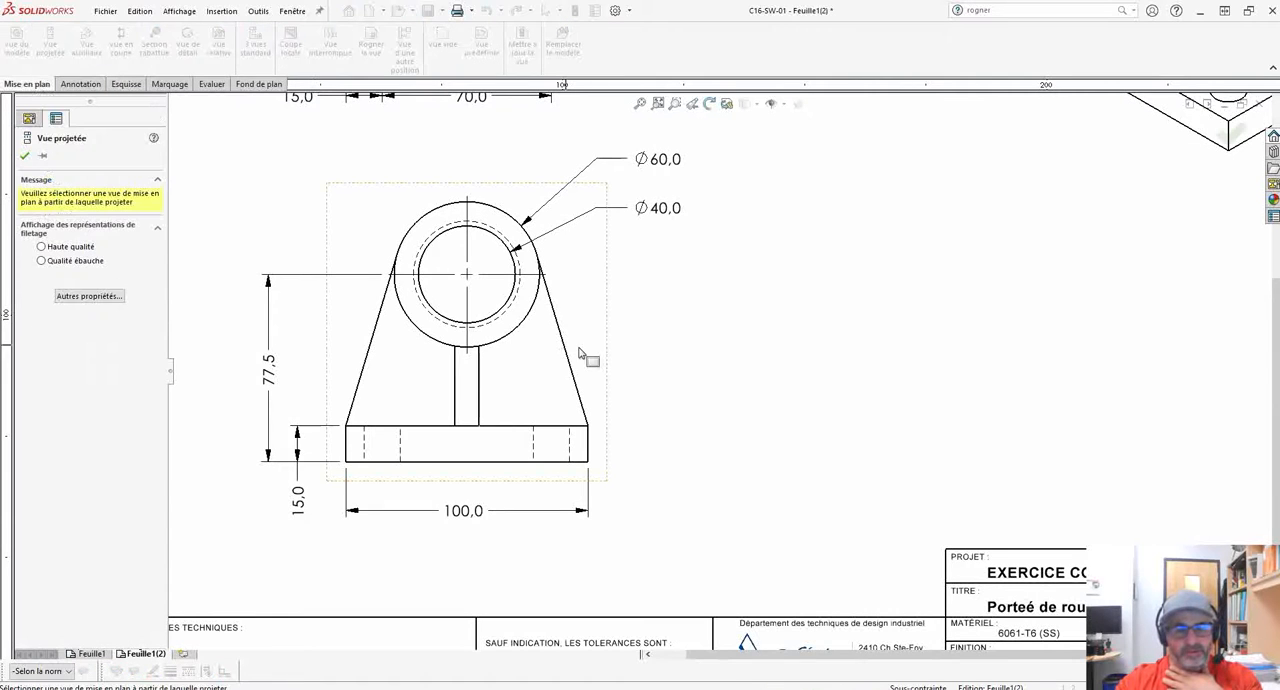
left_click(948, 400)
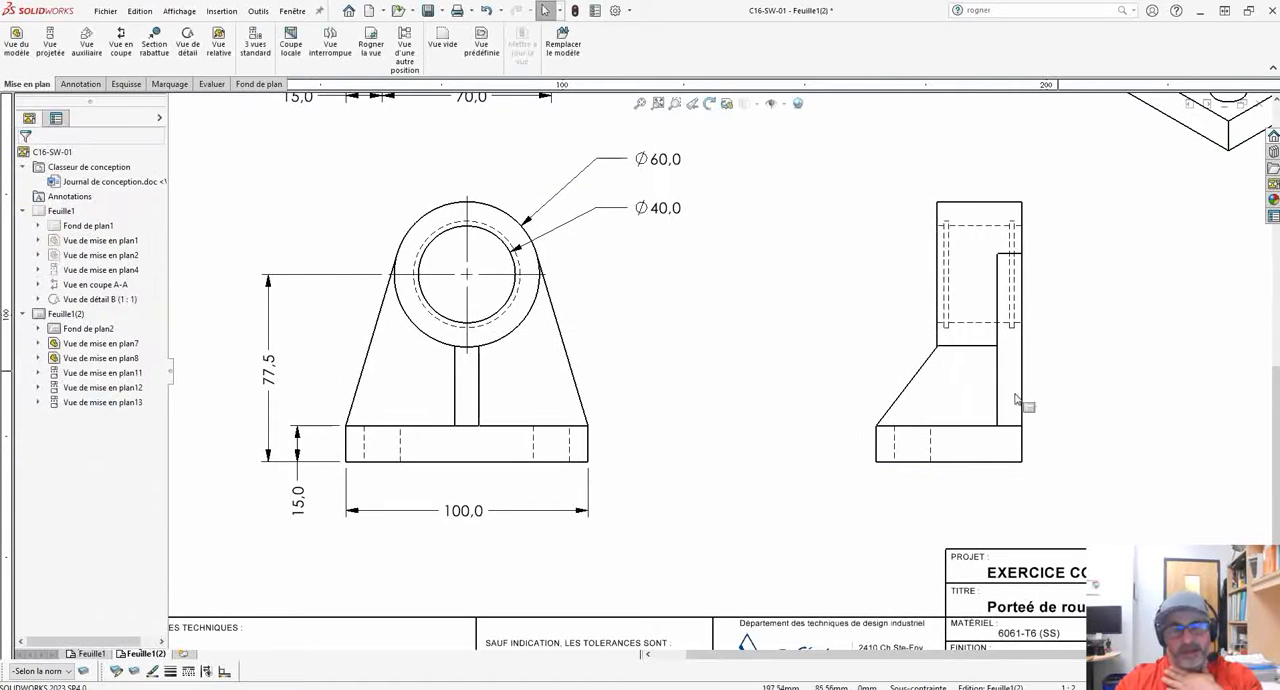
middle_click_drag(1052, 371, 871, 400)
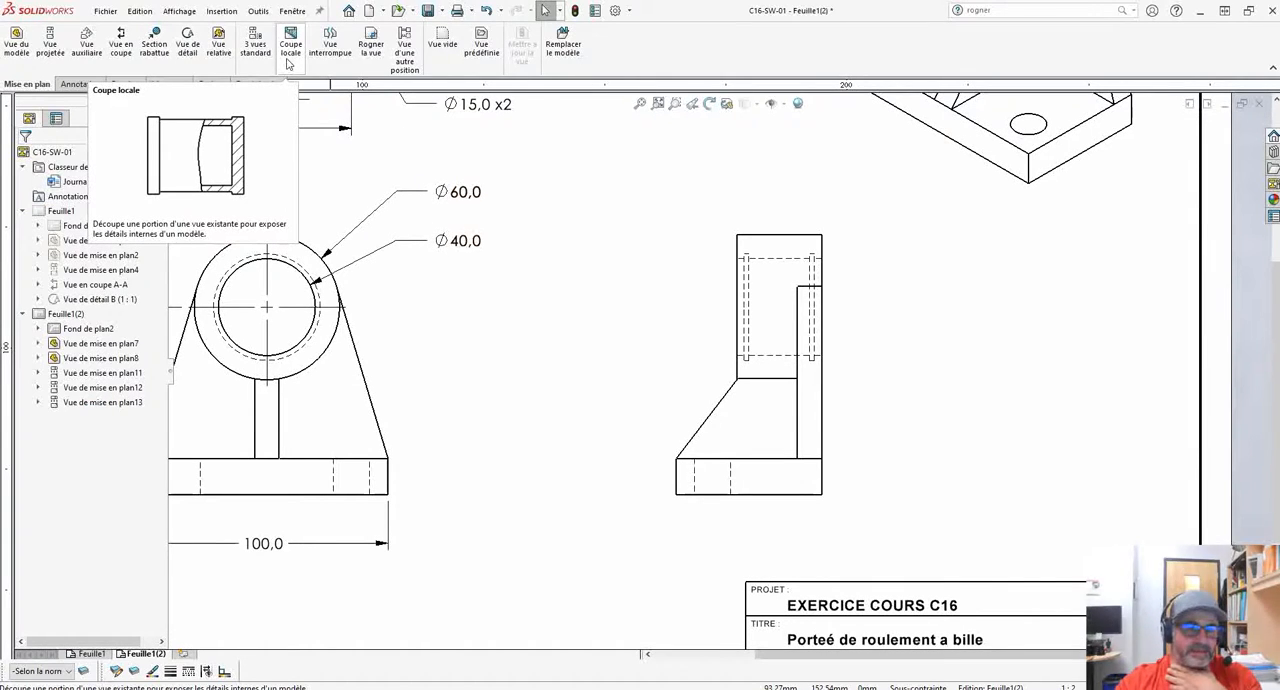
Start a broken-out section and sketch a closed spline around the upper cylindrical portion of the new side view.
left_click(291, 55)
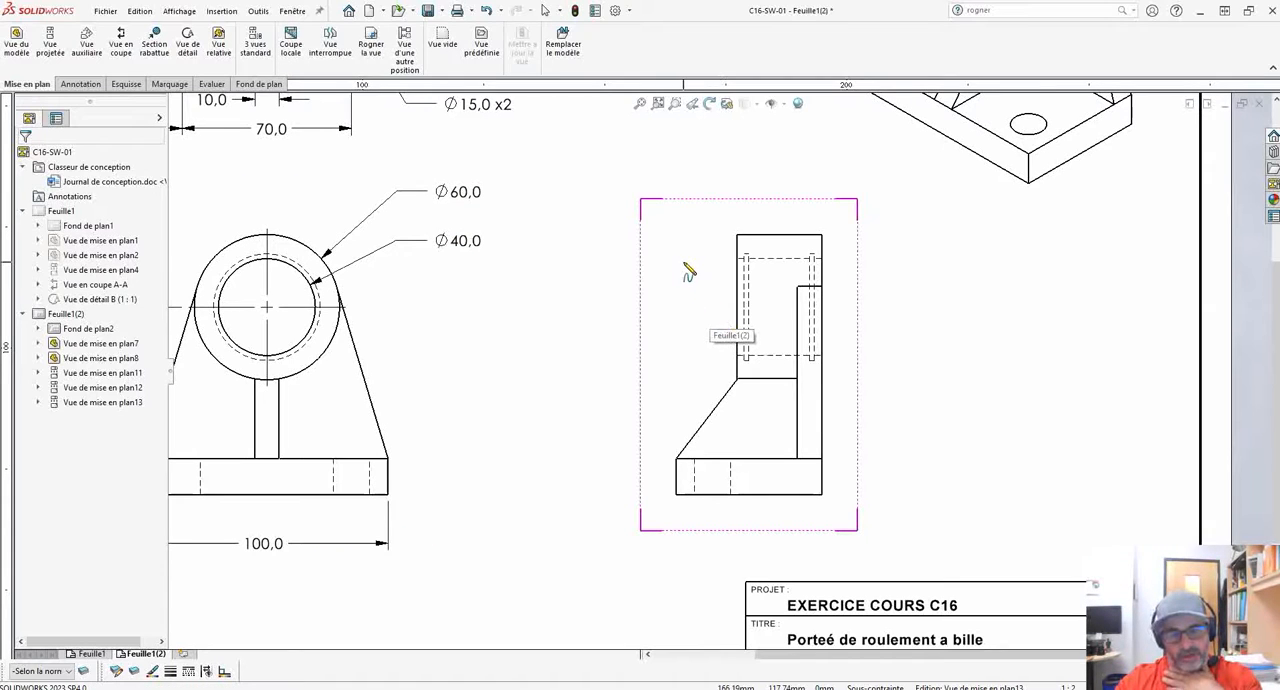
left_click(710, 346)
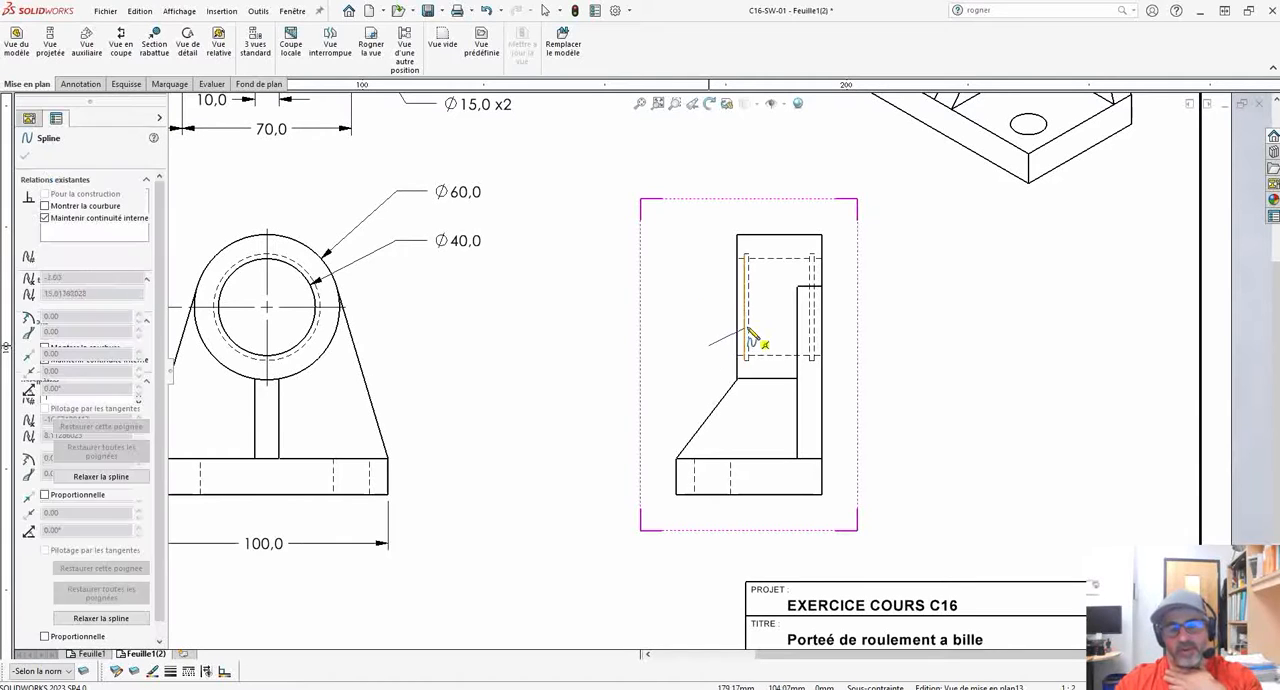
left_click(818, 325)
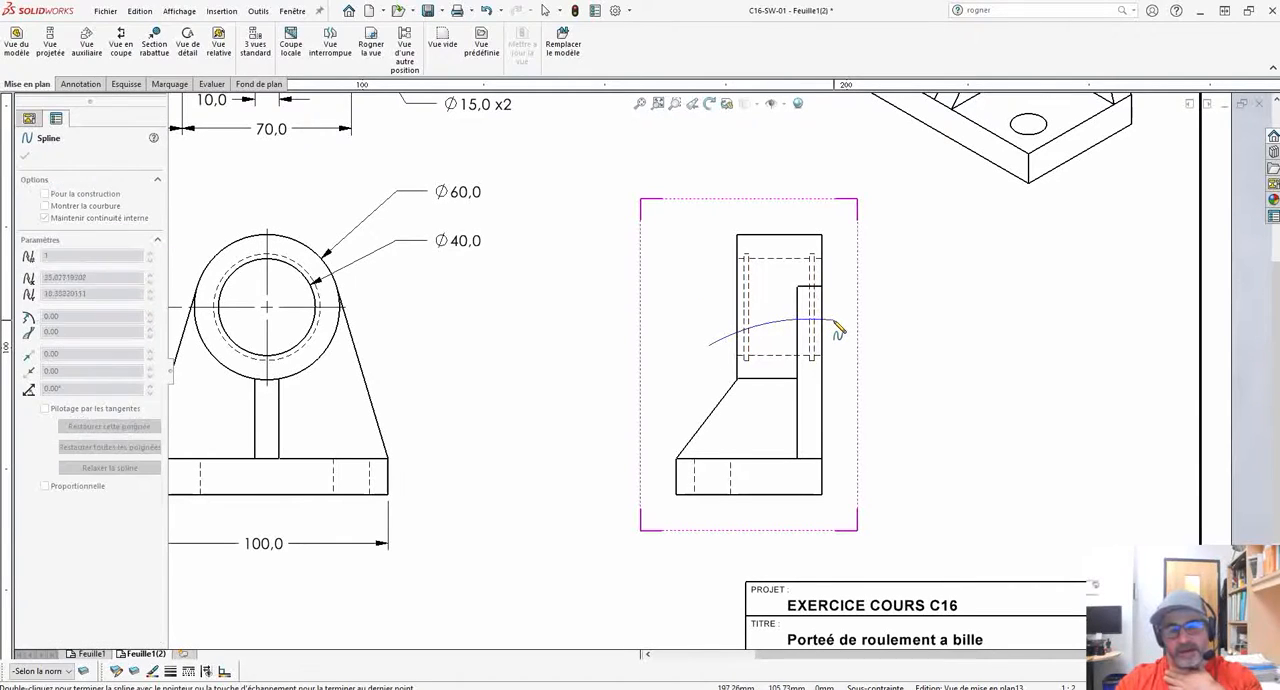
left_click(833, 216)
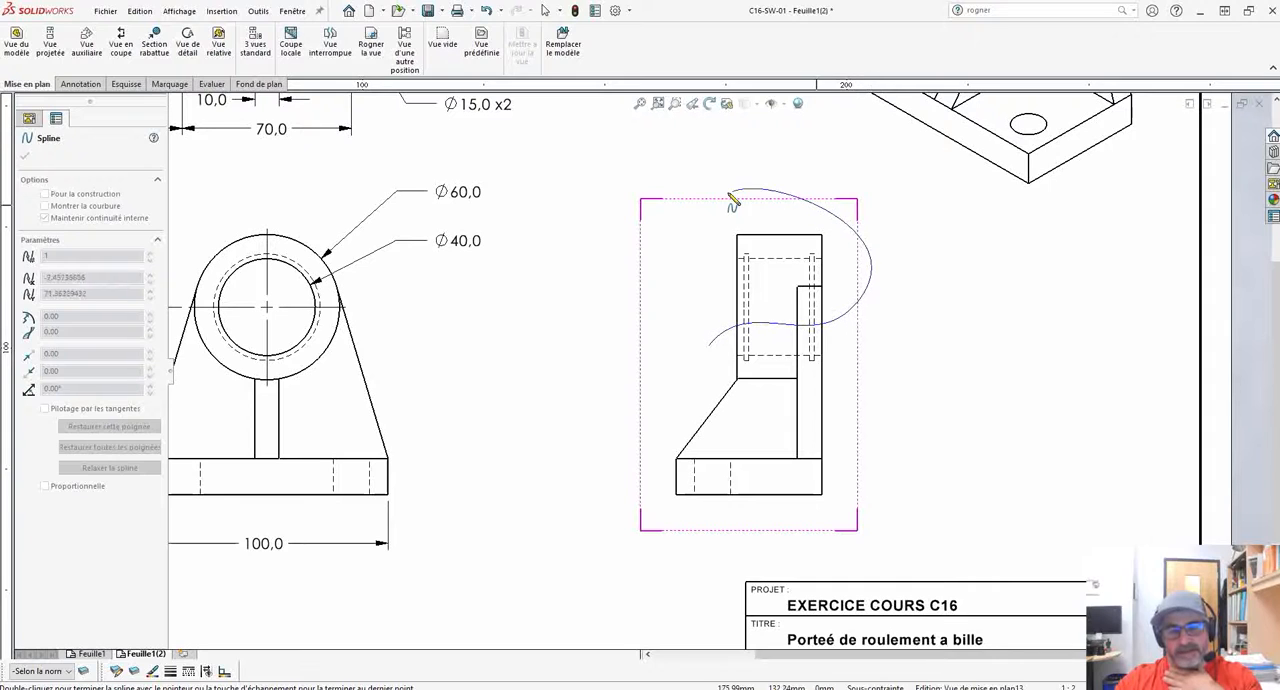
left_click(710, 347)
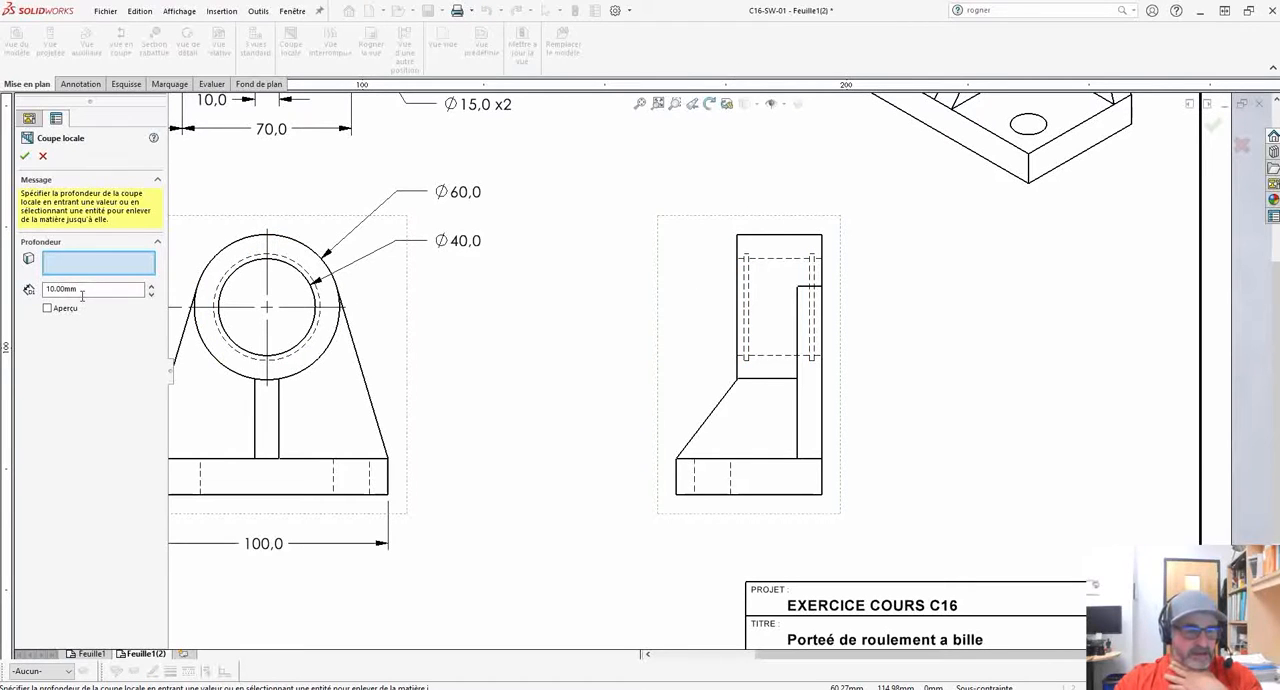
Set the broken-out section's depth to 50 mm and enable its preview.
middle_click_drag(531, 409, 620, 395)
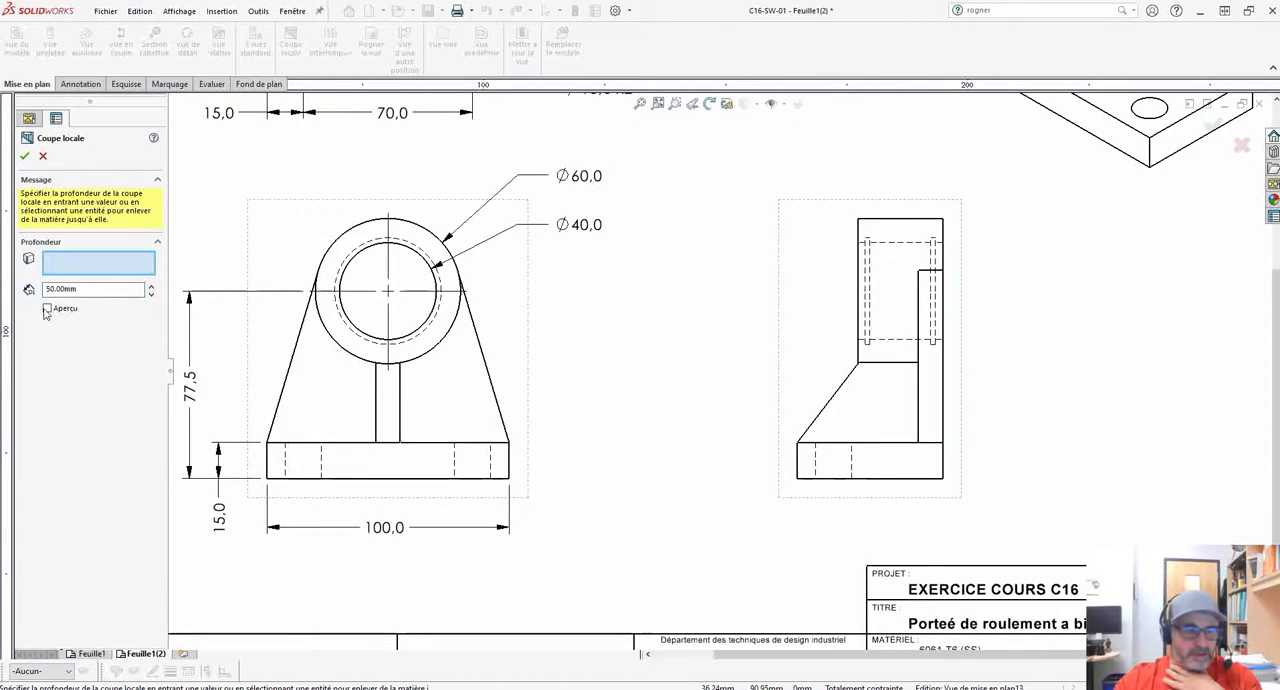
left_click(46, 311)
scroll(550, 382, "up", 5)
scroll(645, 322, "down", 4)
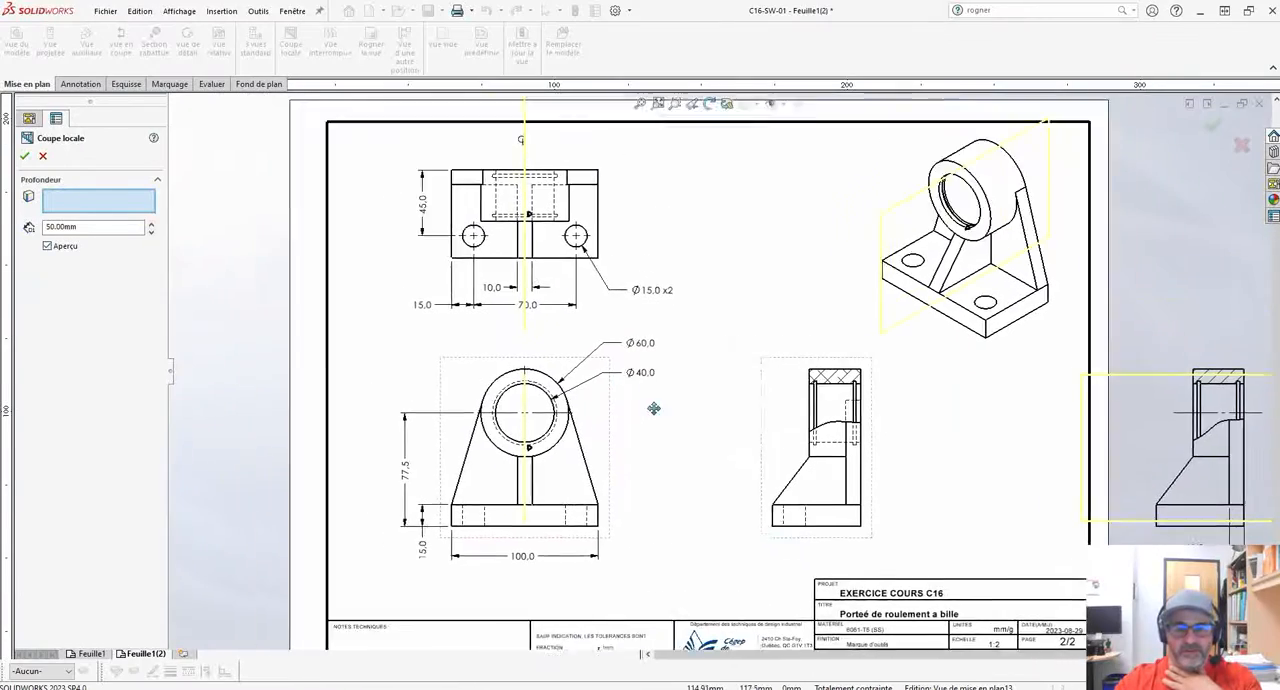
scroll(654, 408, "up", 4)
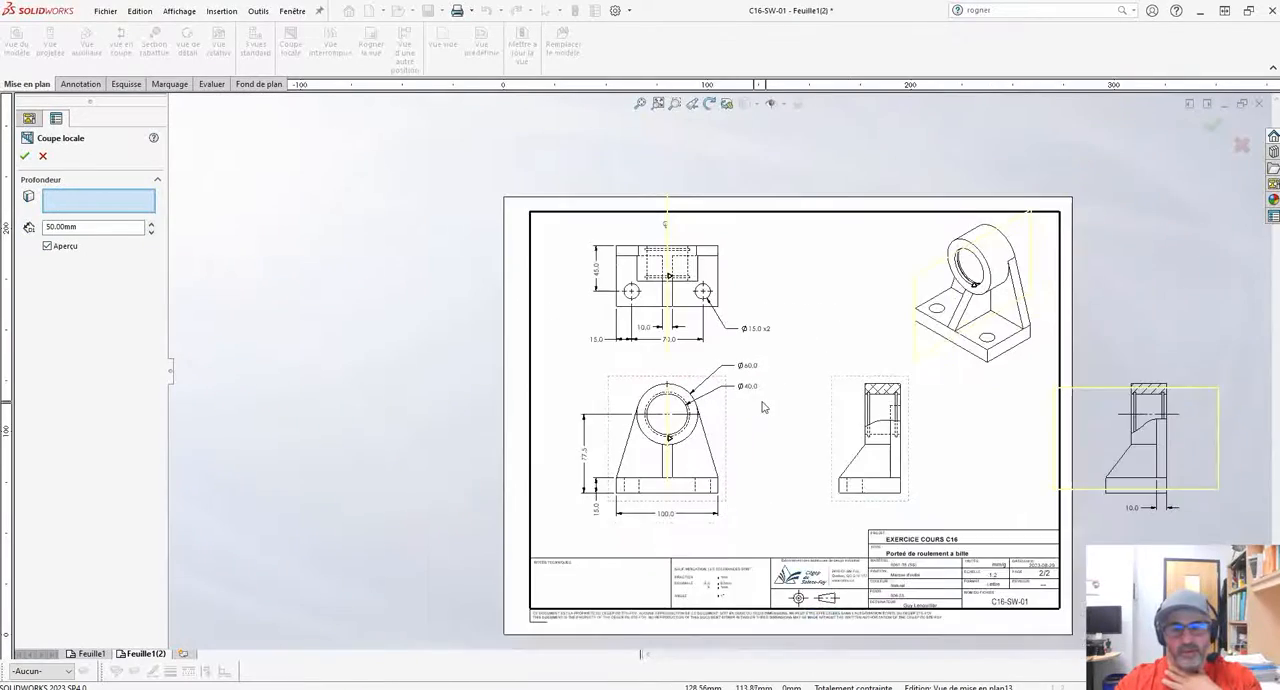
Try a depth of 10 mm for the broken-out section.
scroll(768, 406, "down", 3)
scroll(763, 394, "down", 1)
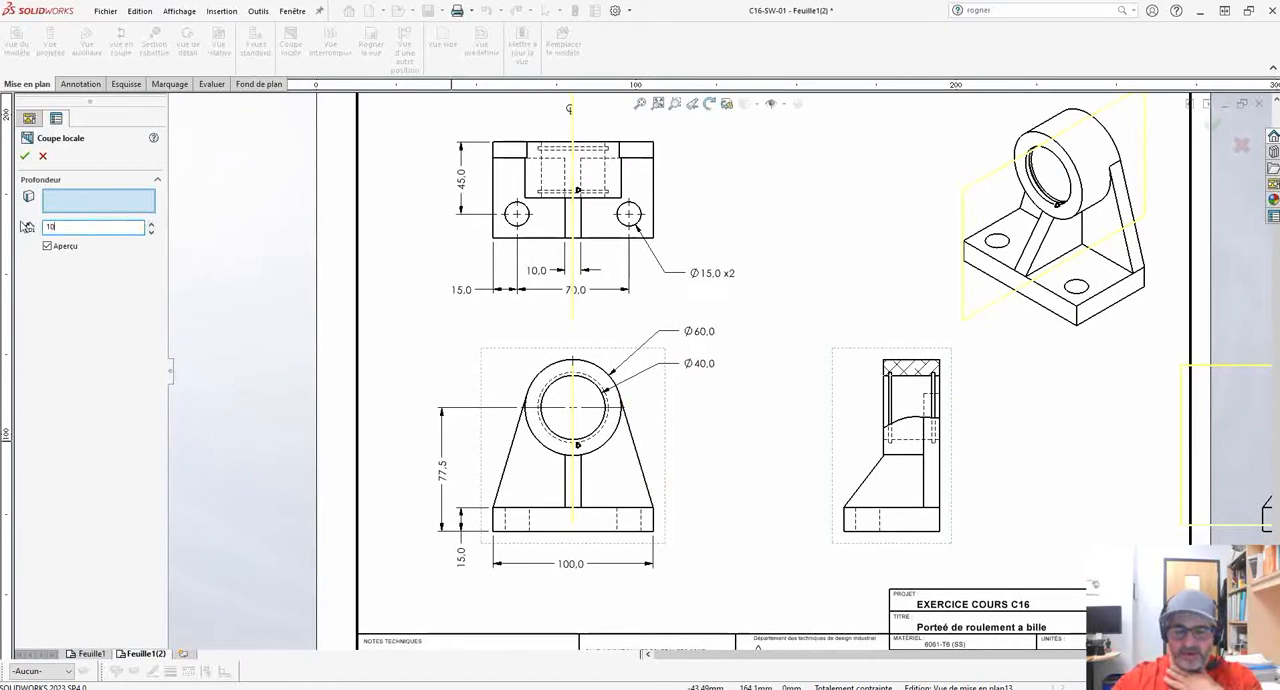
key("Return")
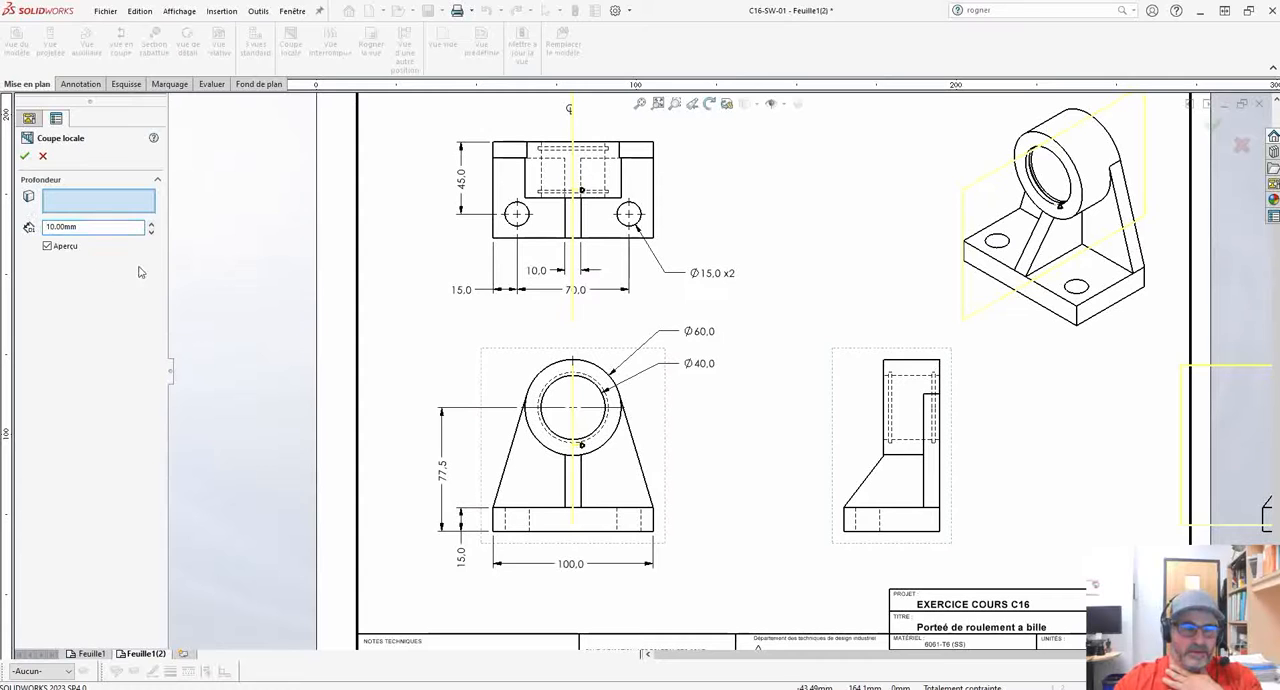
mouse_move(569, 315)
middle_mouse_down()
mouse_move(603, 338)
mouse_move(510, 335)
middle_mouse_up()
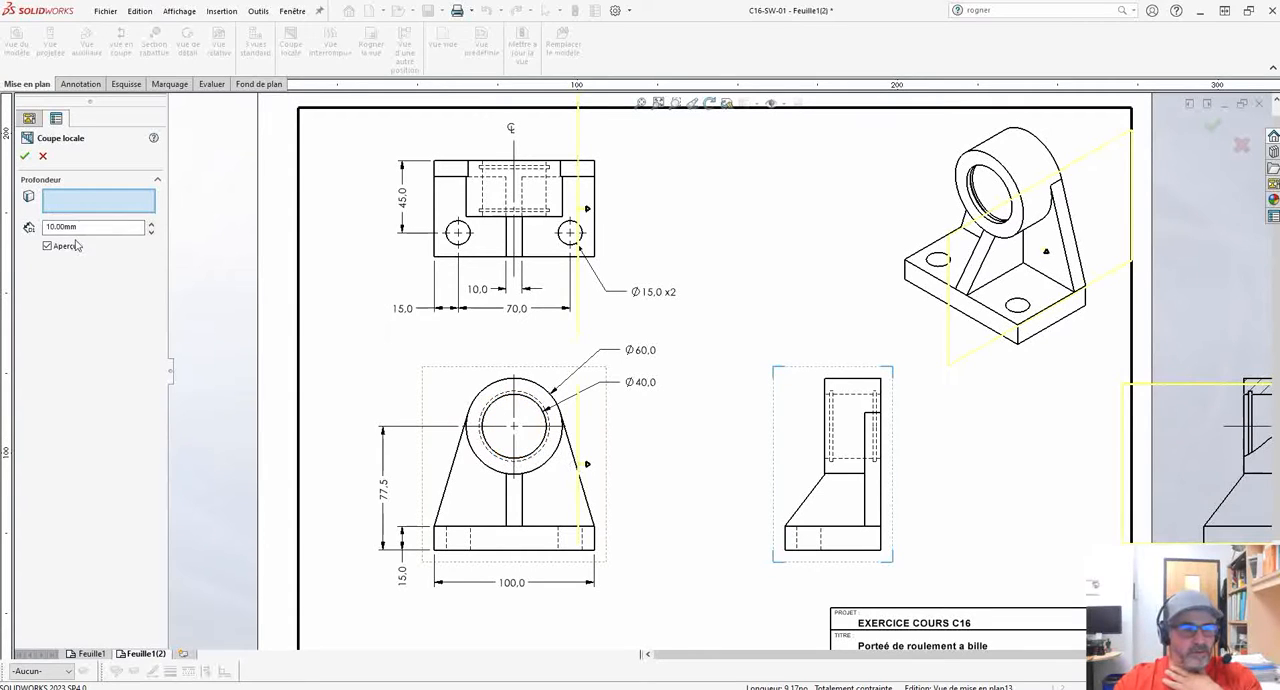
Define the section depth by the Ø40 bore edge in the front view and accept the broken-out section.
left_click(484, 428)
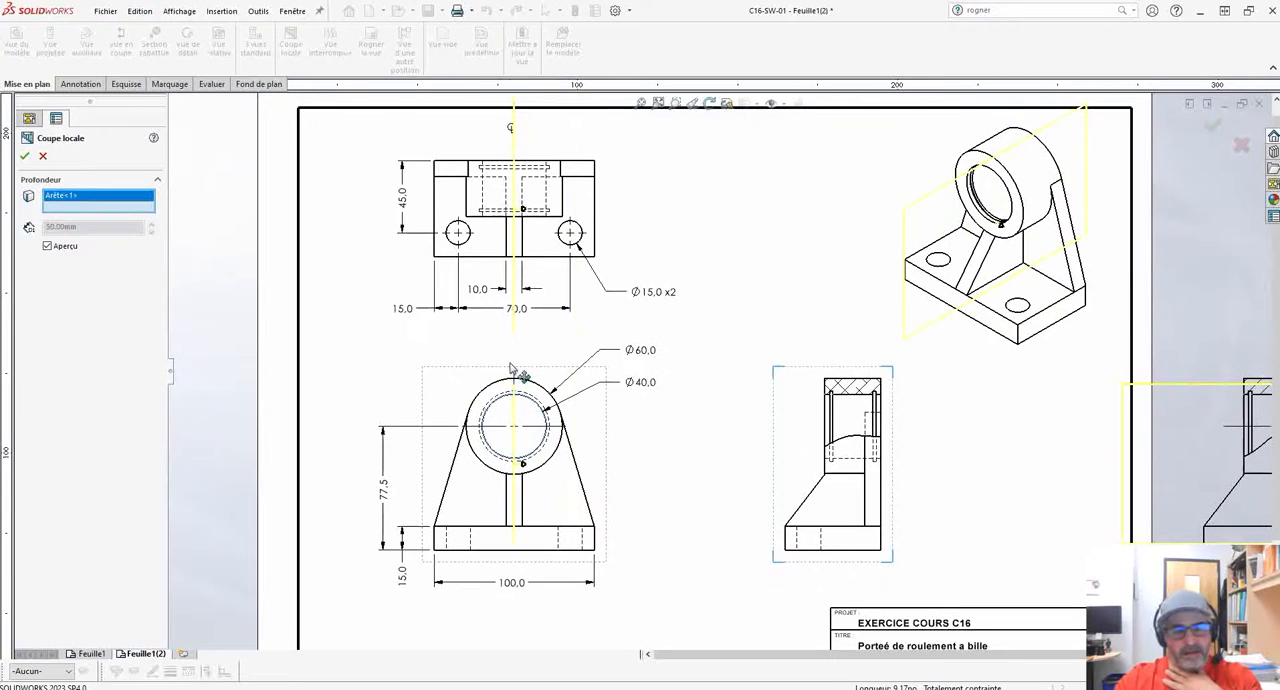
middle_click_drag(659, 409, 619, 408)
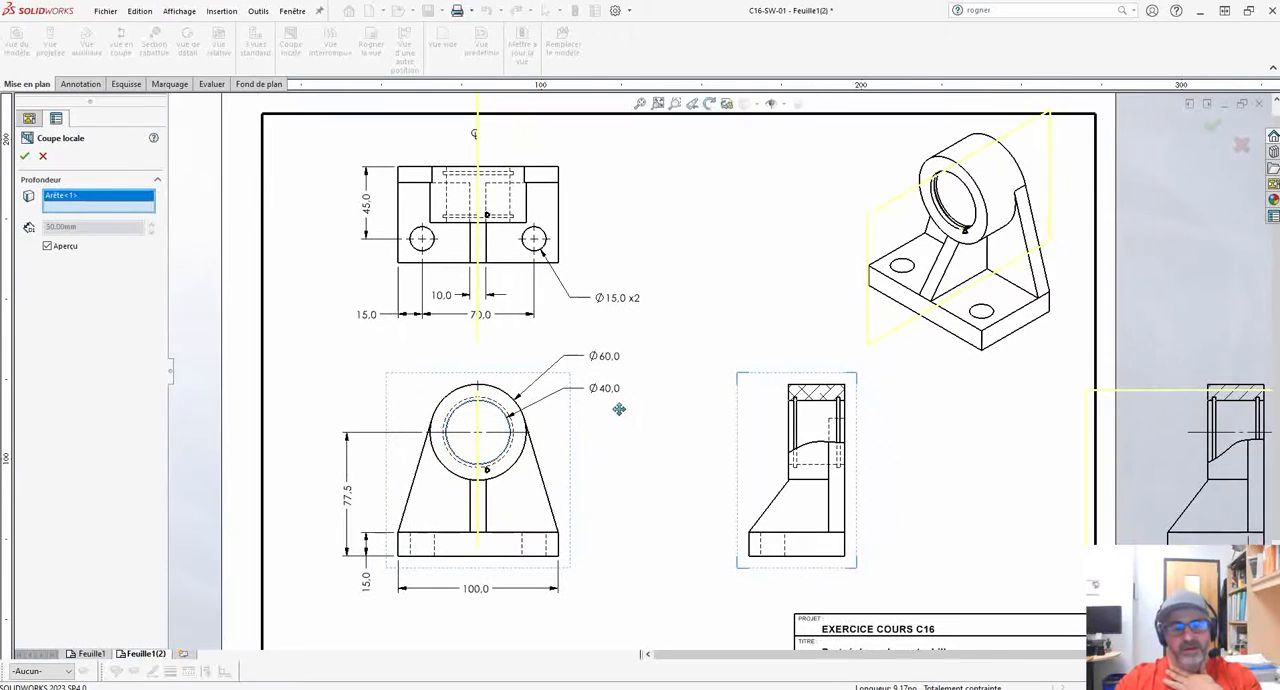
scroll(660, 408, "down", 4)
mouse_move(733, 424)
middle_mouse_down()
mouse_move(683, 408)
mouse_move(626, 364)
middle_mouse_up()
left_click(24, 157)
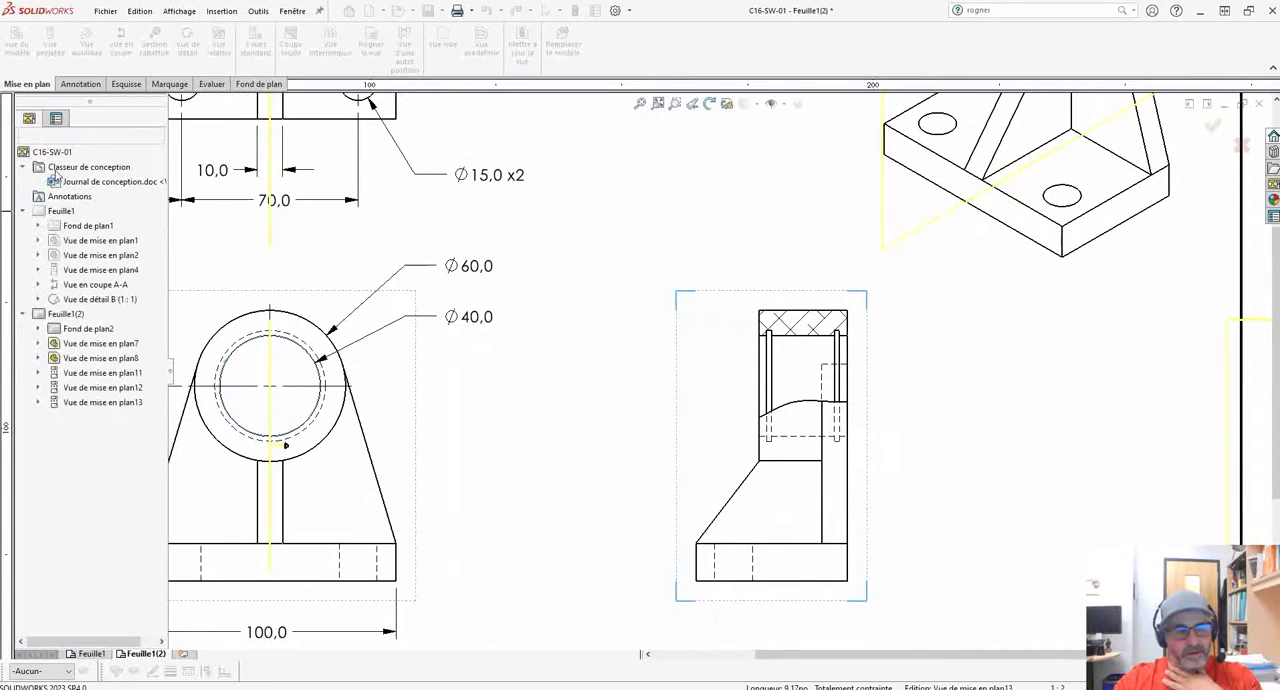
Set the new side view's display style to hidden lines removed.
scroll(766, 416, "down", 3)
mouse_move(766, 416)
middle_mouse_down()
mouse_move(716, 405)
mouse_move(716, 386)
middle_mouse_up()
scroll(731, 387, "up", 3)
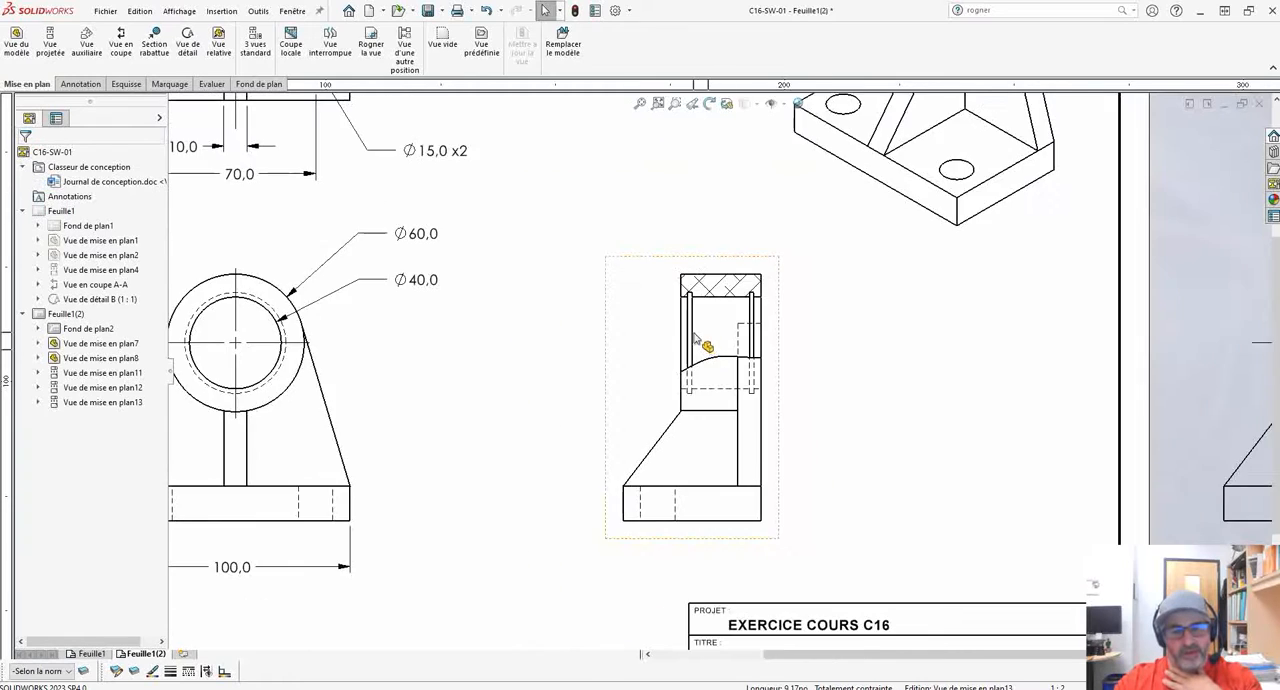
mouse_move(700, 343)
middle_mouse_down()
mouse_move(809, 466)
mouse_move(838, 433)
middle_mouse_up()
middle_click_drag(401, 220, 442, 296)
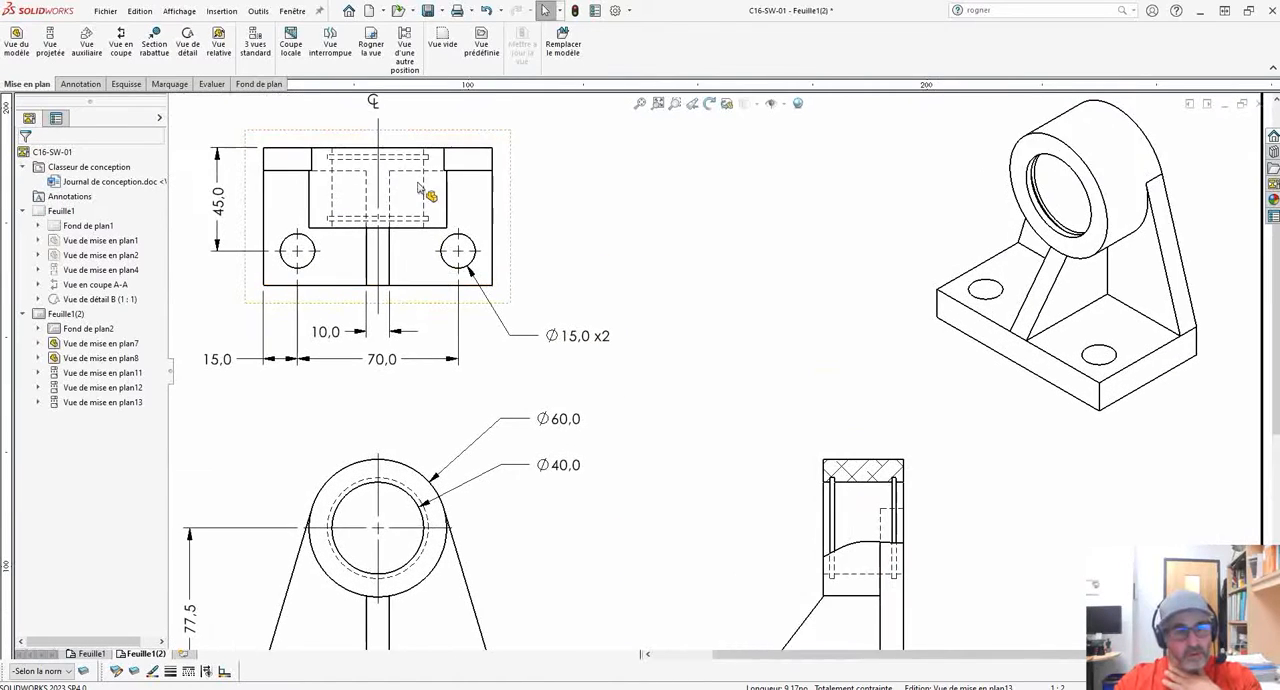
middle_click_drag(705, 340, 602, 246)
scroll(780, 474, "down", 3)
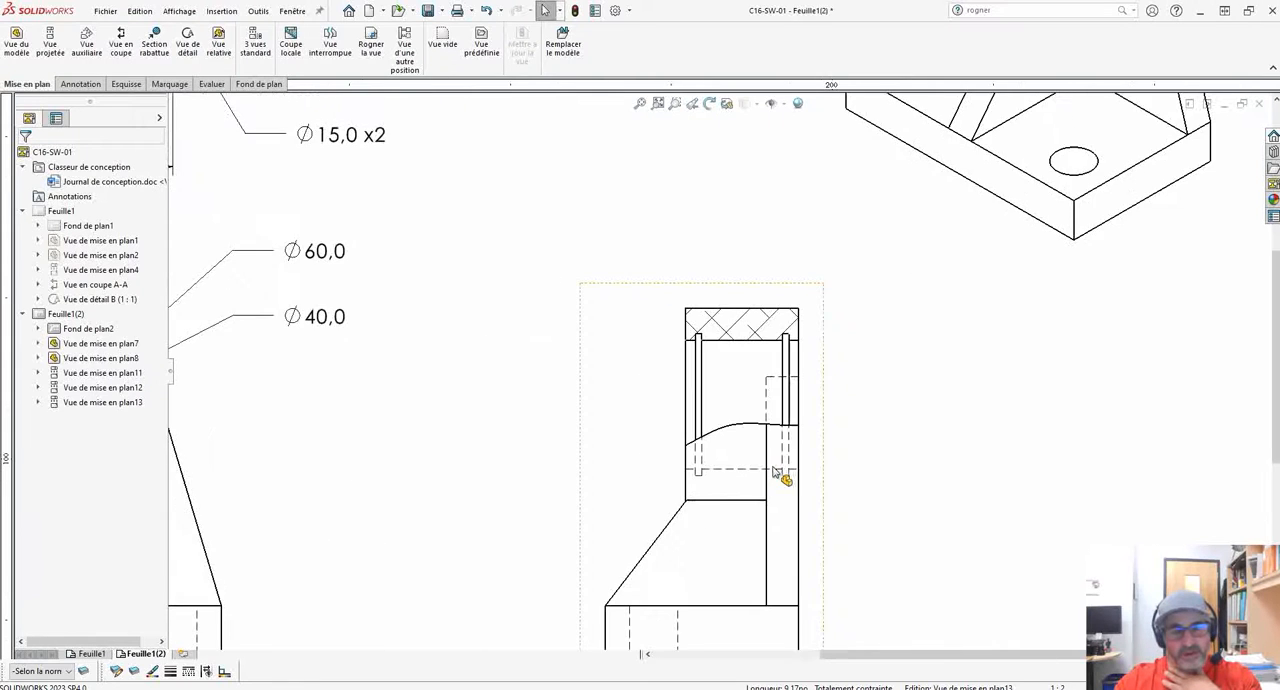
left_click(712, 460)
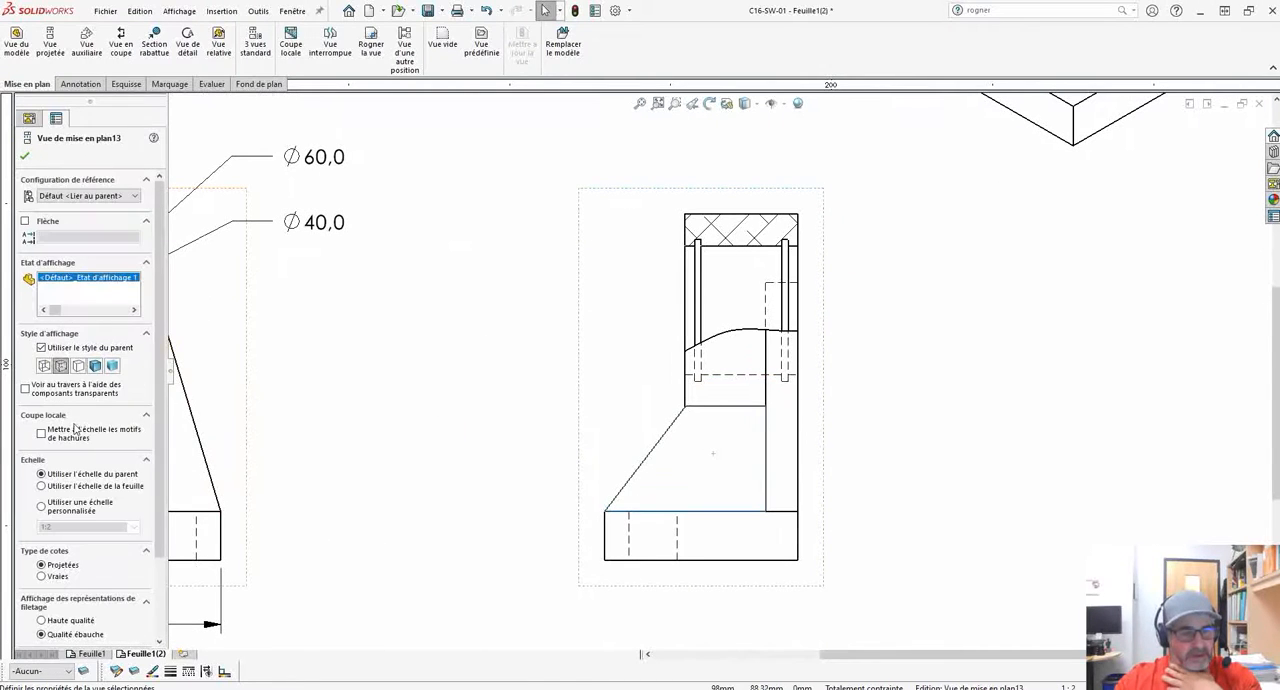
left_click(77, 367)
left_click(392, 363)
Turn off the material hatching for the broken-out section and apply the ANSI31 hatch pattern.
scroll(655, 362, "down", 1)
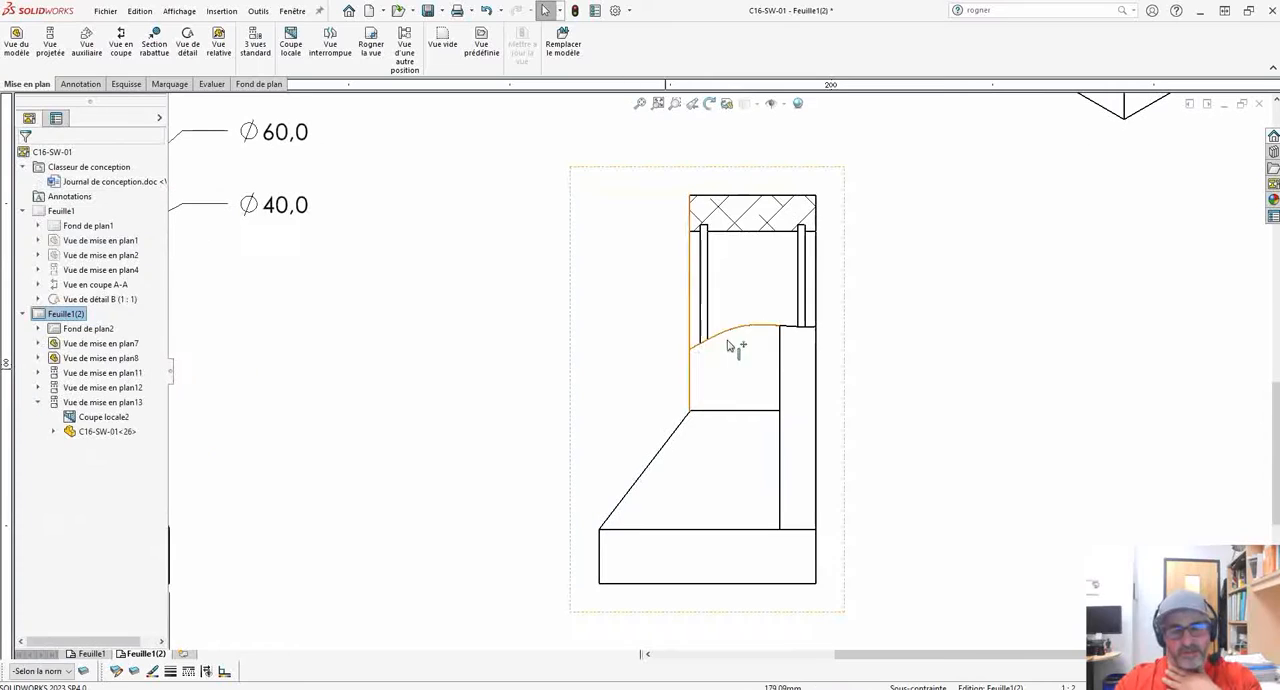
right_click(756, 208)
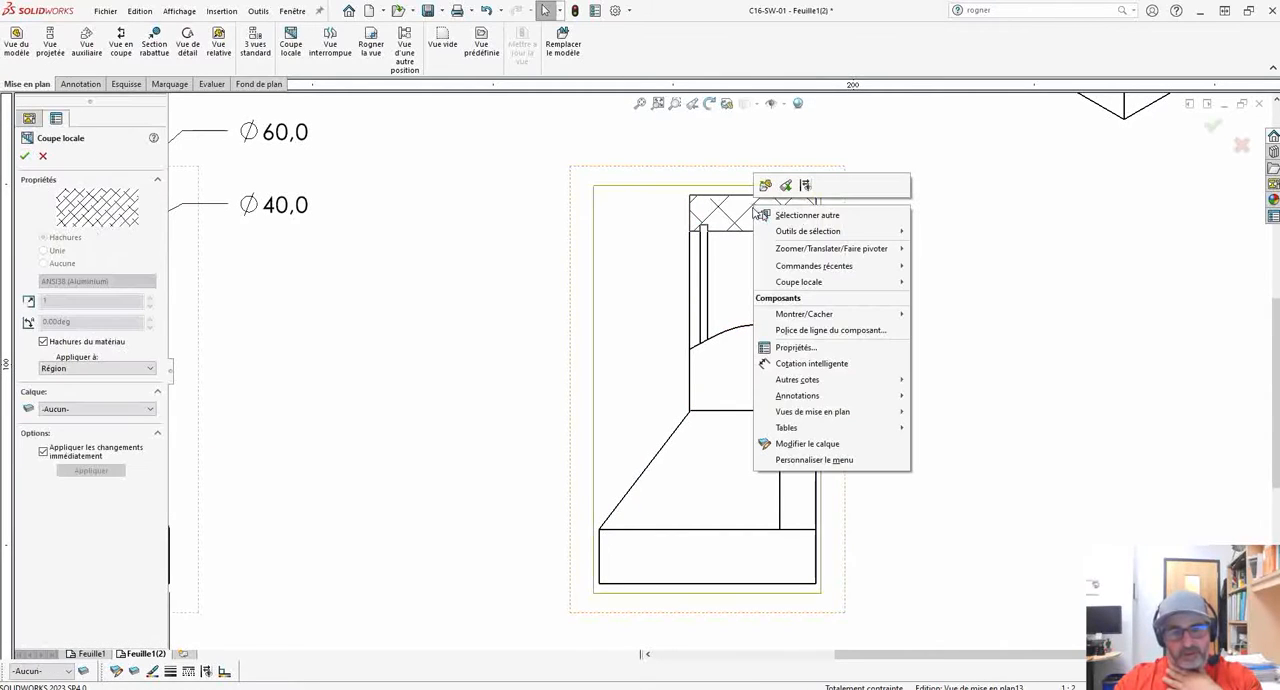
left_click(43, 347)
left_click(43, 341)
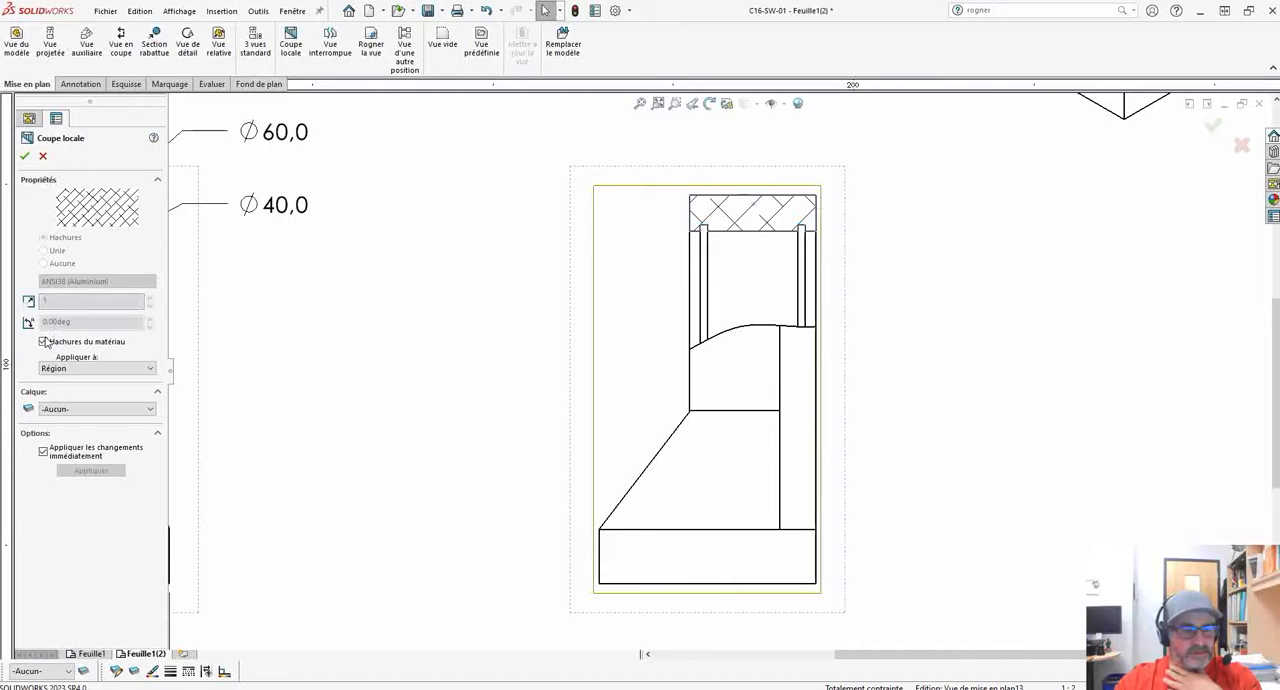
left_click(97, 281)
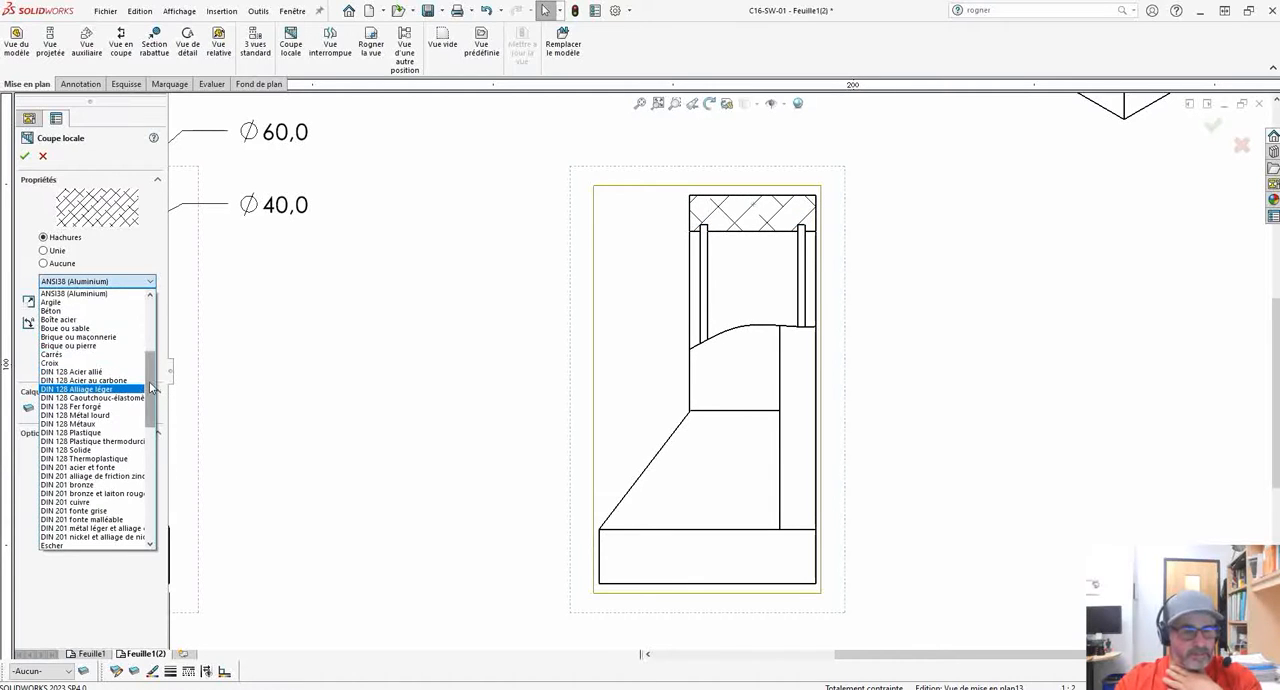
left_click_drag(150, 388, 144, 338)
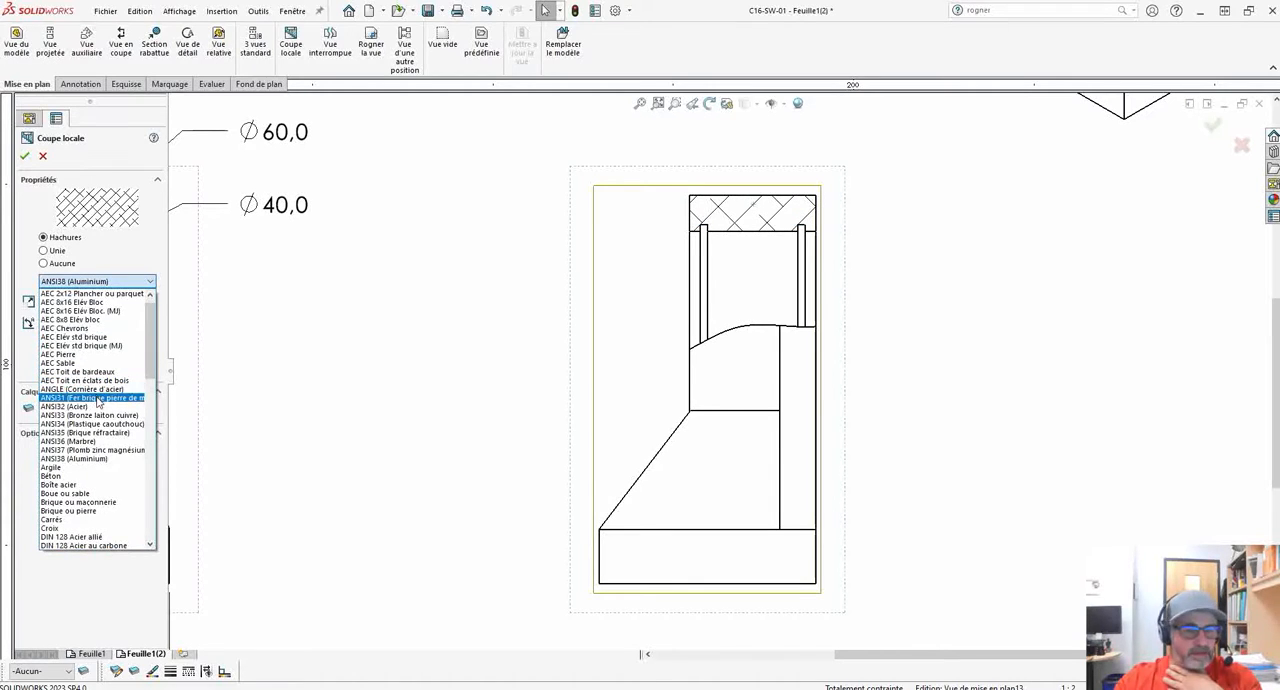
left_click(90, 397)
left_click(26, 157)
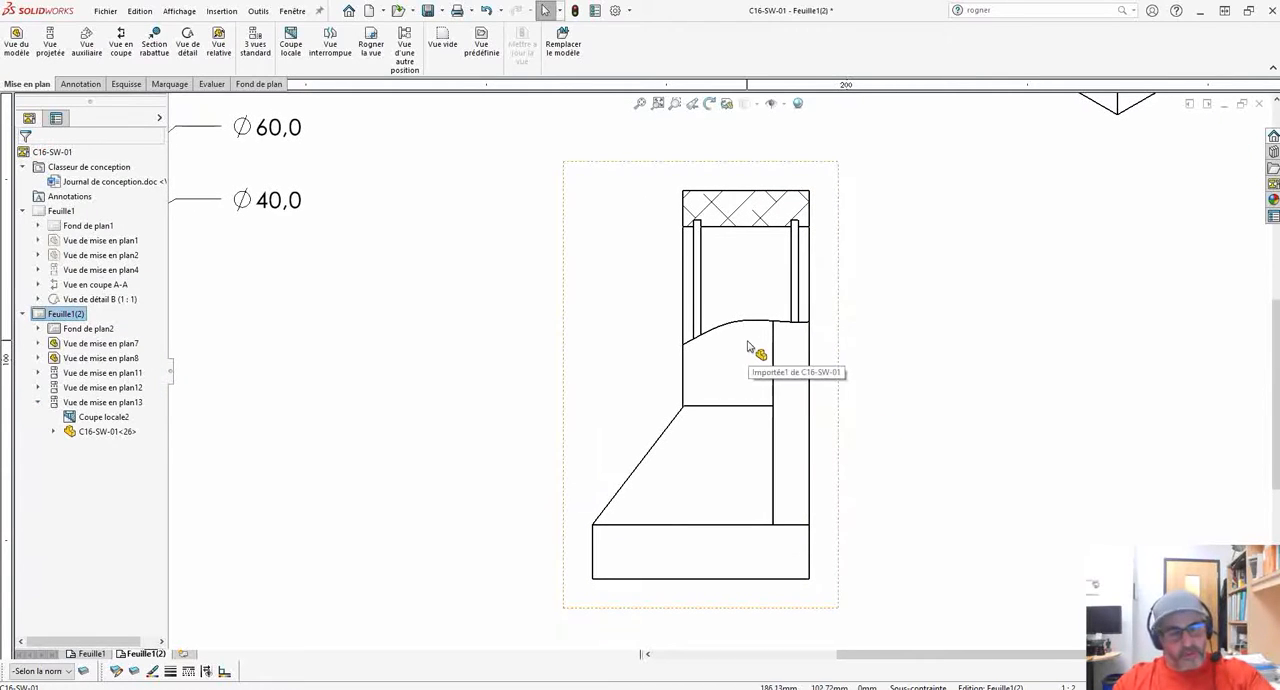
Open the boundary sketch of the side view's broken-out section for editing.
scroll(886, 343, "up", 1)
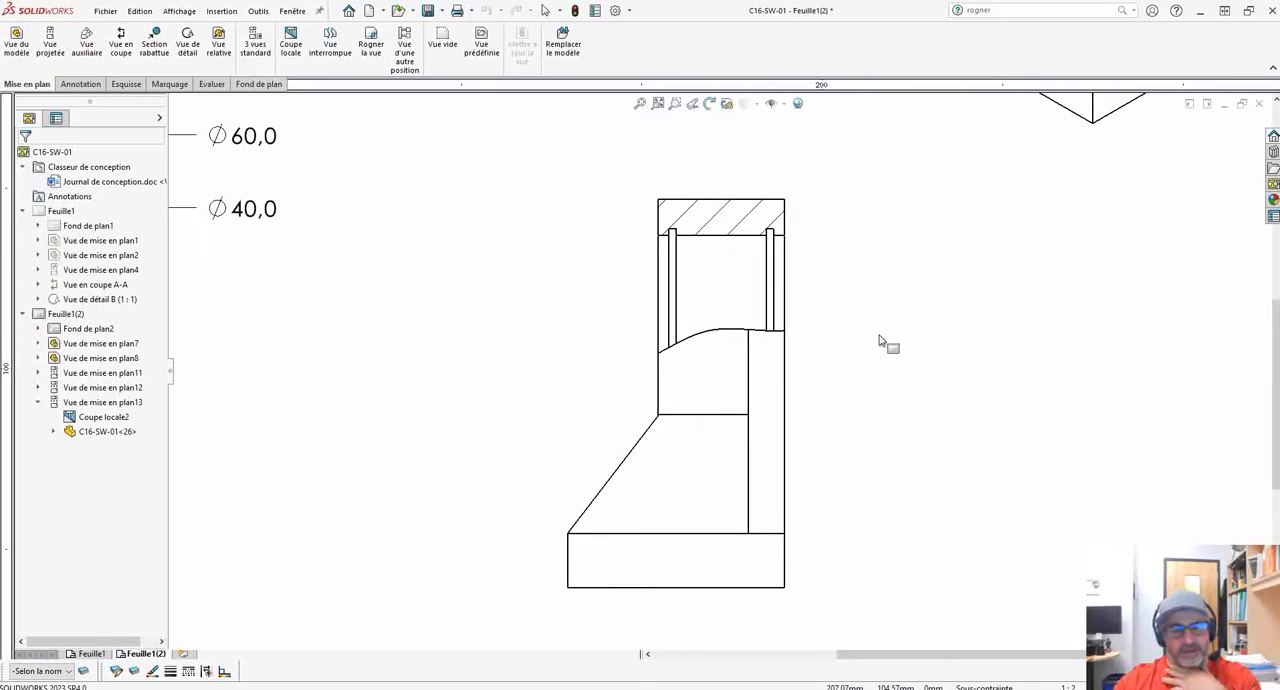
scroll(863, 403, "down", 2)
scroll(910, 380, "up", 3)
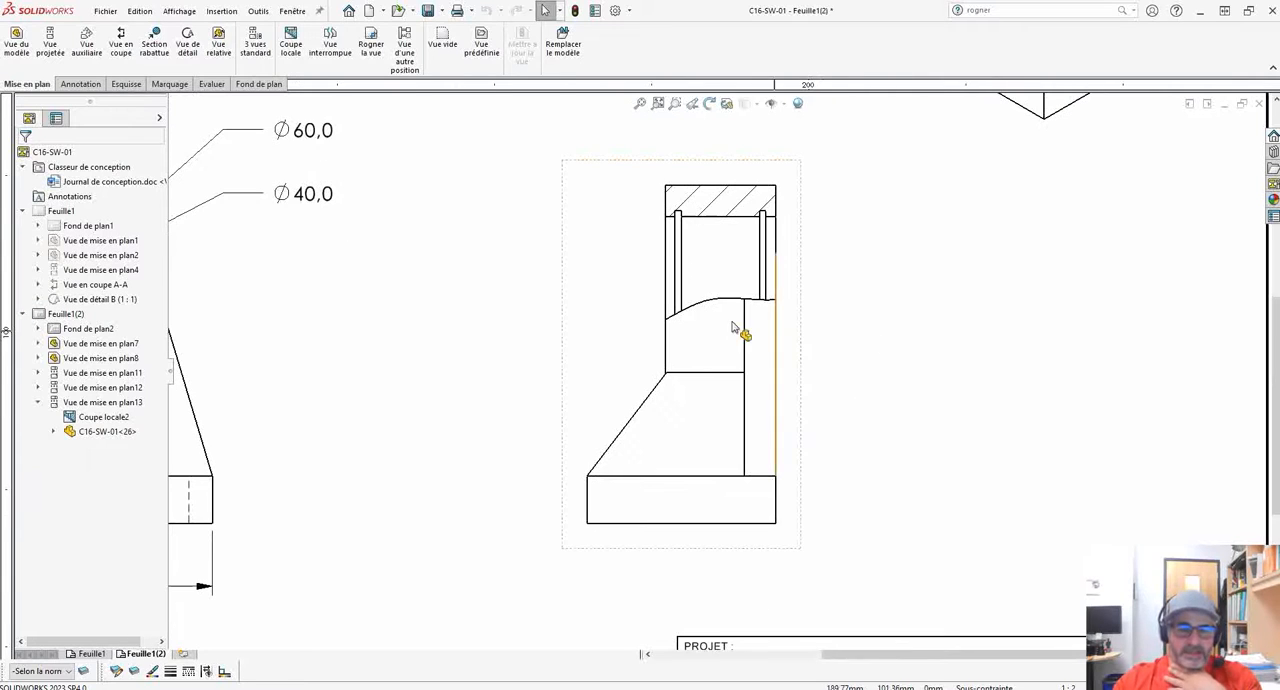
right_click(698, 310)
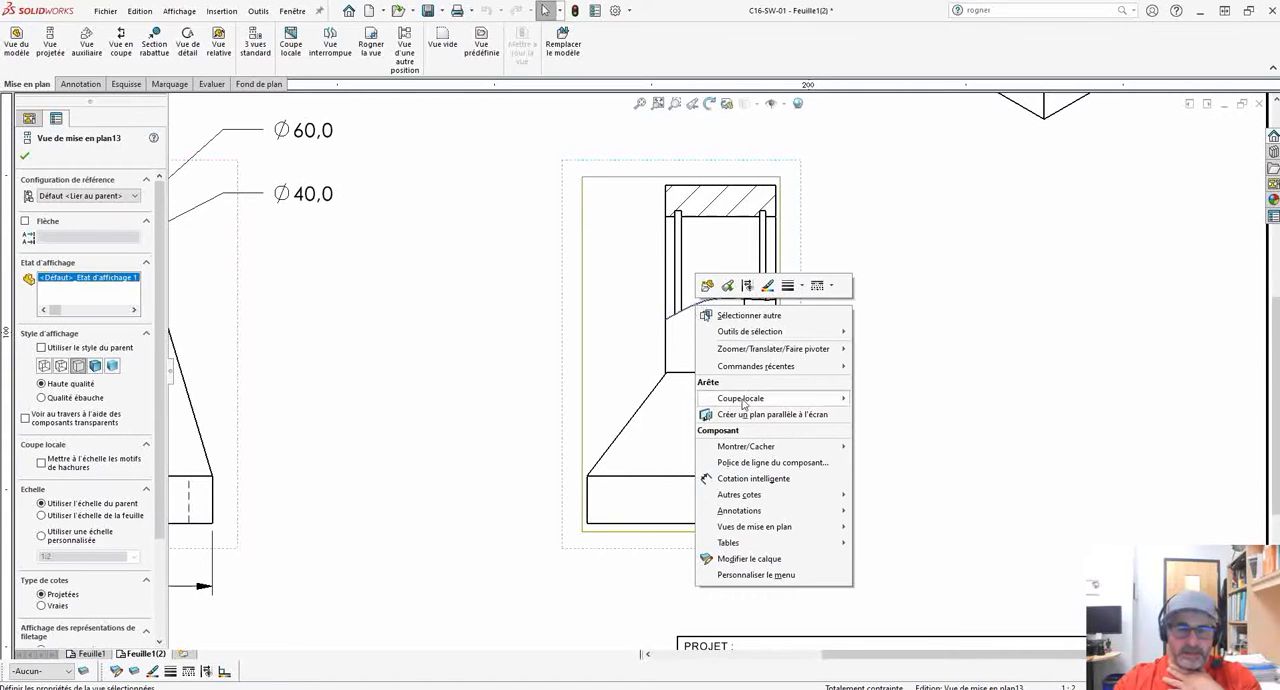
mouse_move(743, 402)
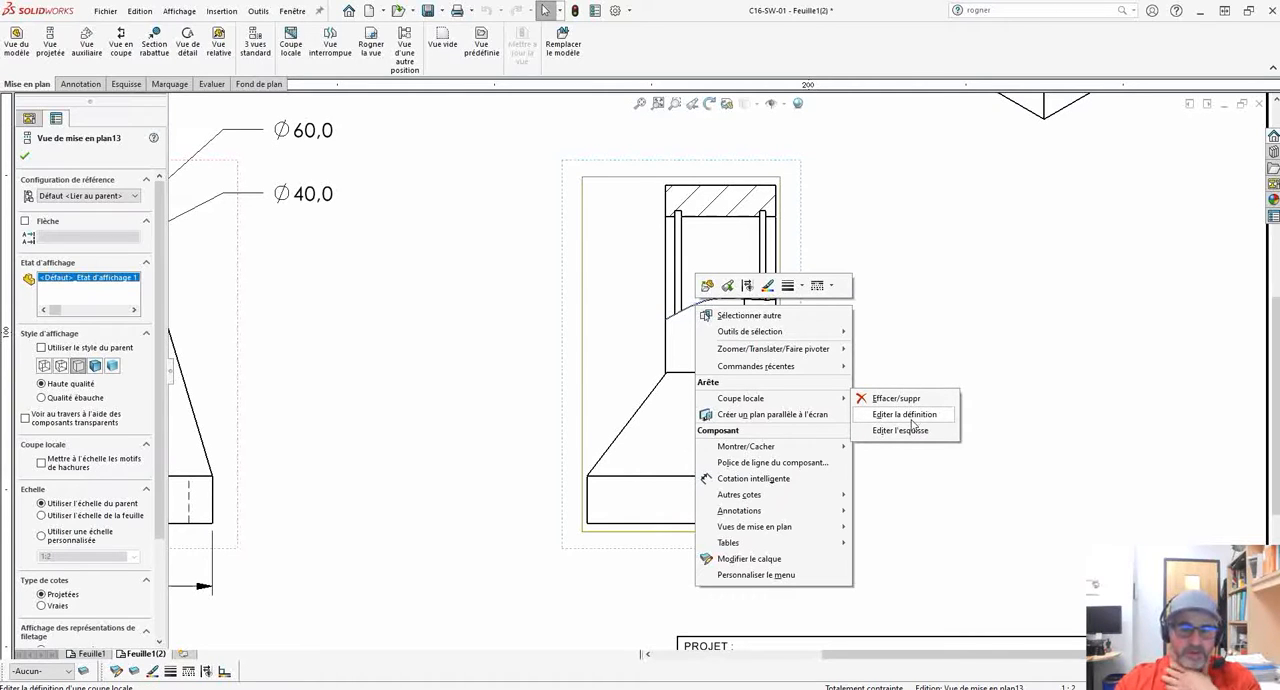
left_click(900, 430)
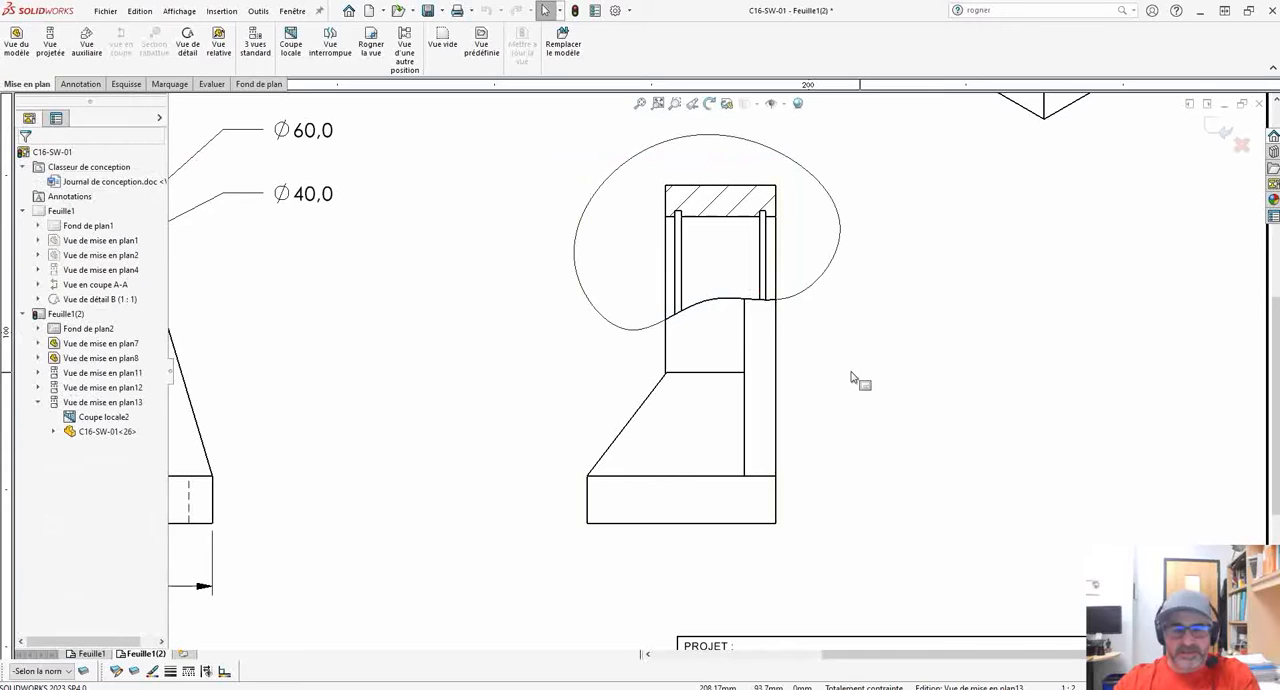
Lower the boundary spline's middle point slightly and pull its lower-left point down toward the rib's upper edge.
left_click(706, 306)
left_click(611, 329)
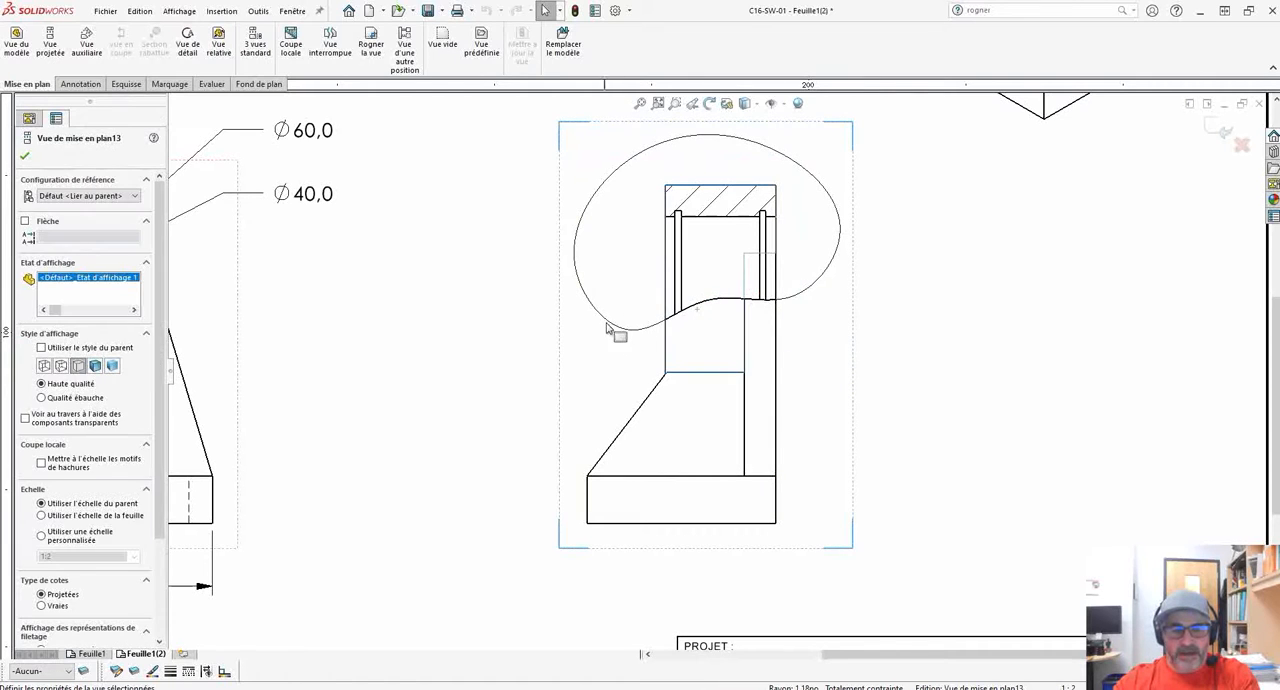
left_click(613, 329)
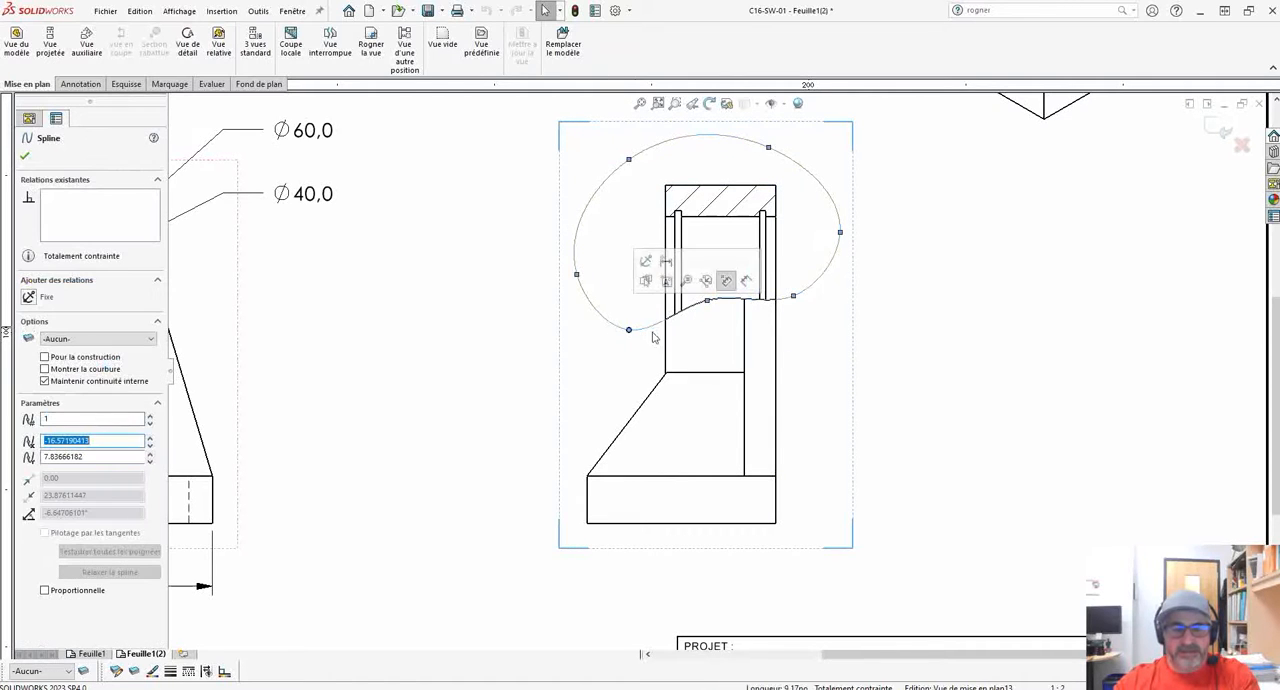
left_click(707, 319)
left_click(628, 331)
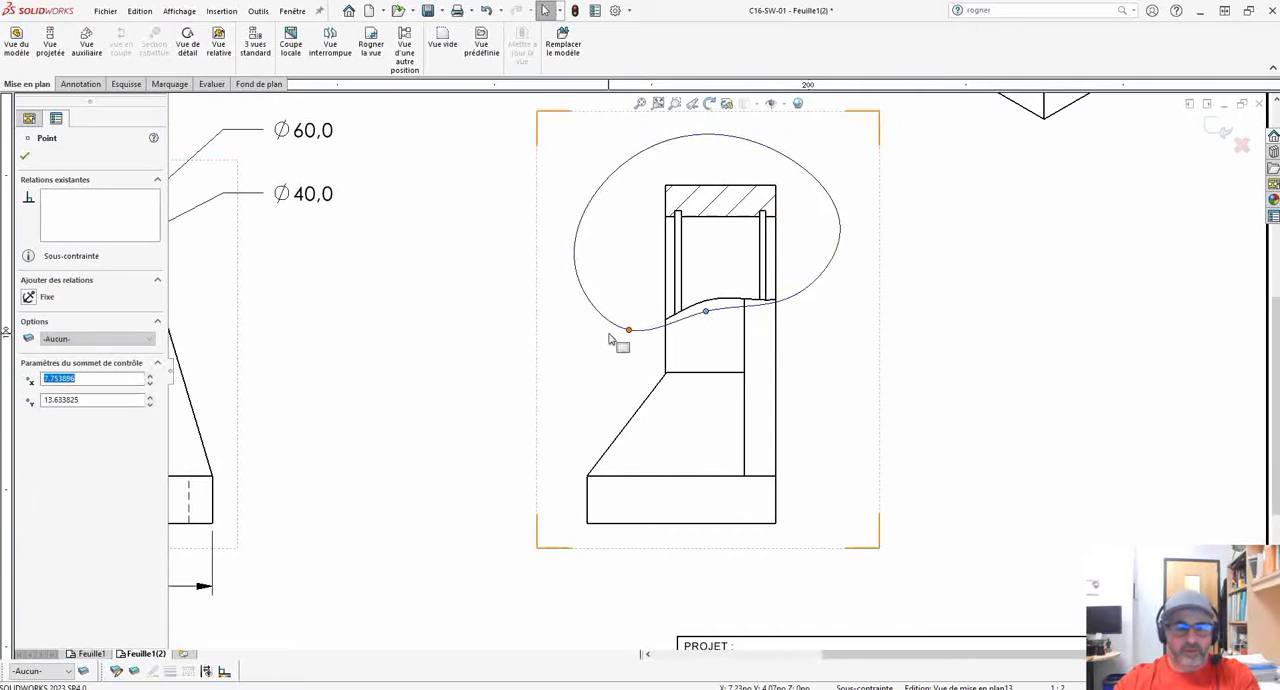
left_click_drag(628, 332, 636, 360)
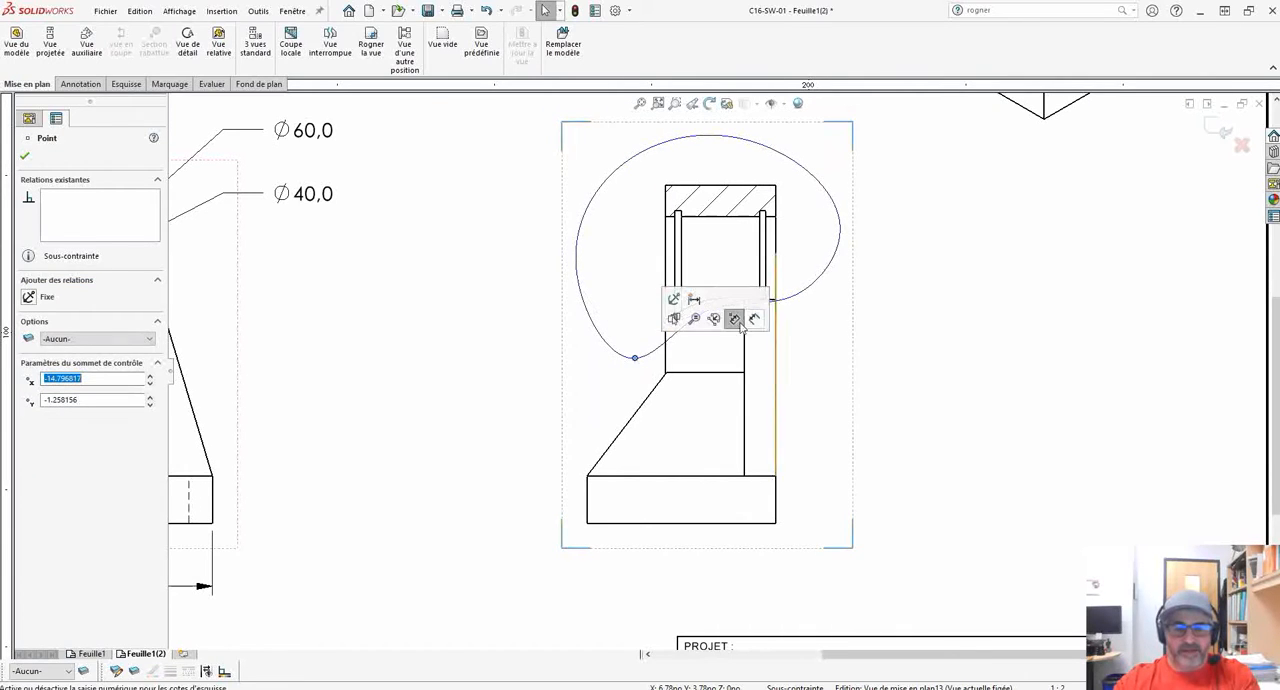
Lower the spline's middle and lower-left points further so the section cuts through the bore's lower wall, and exit the sketch.
left_click(980, 337)
left_click(700, 312)
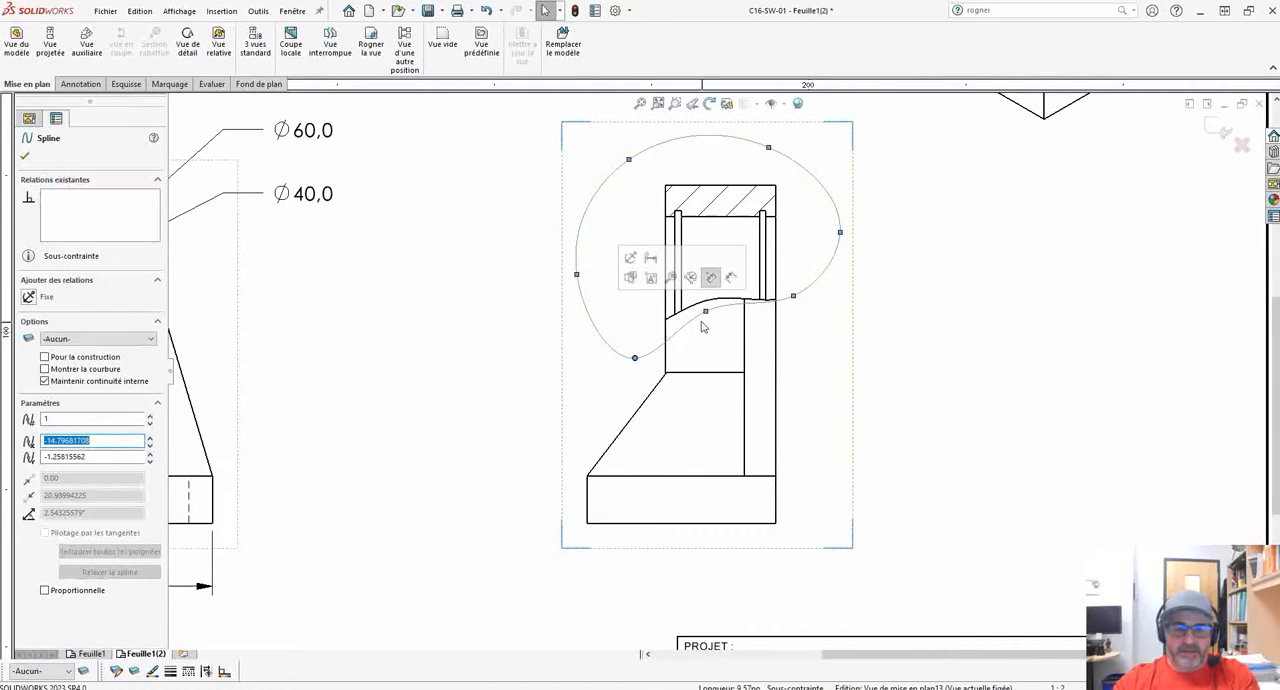
left_click_drag(705, 313, 710, 337)
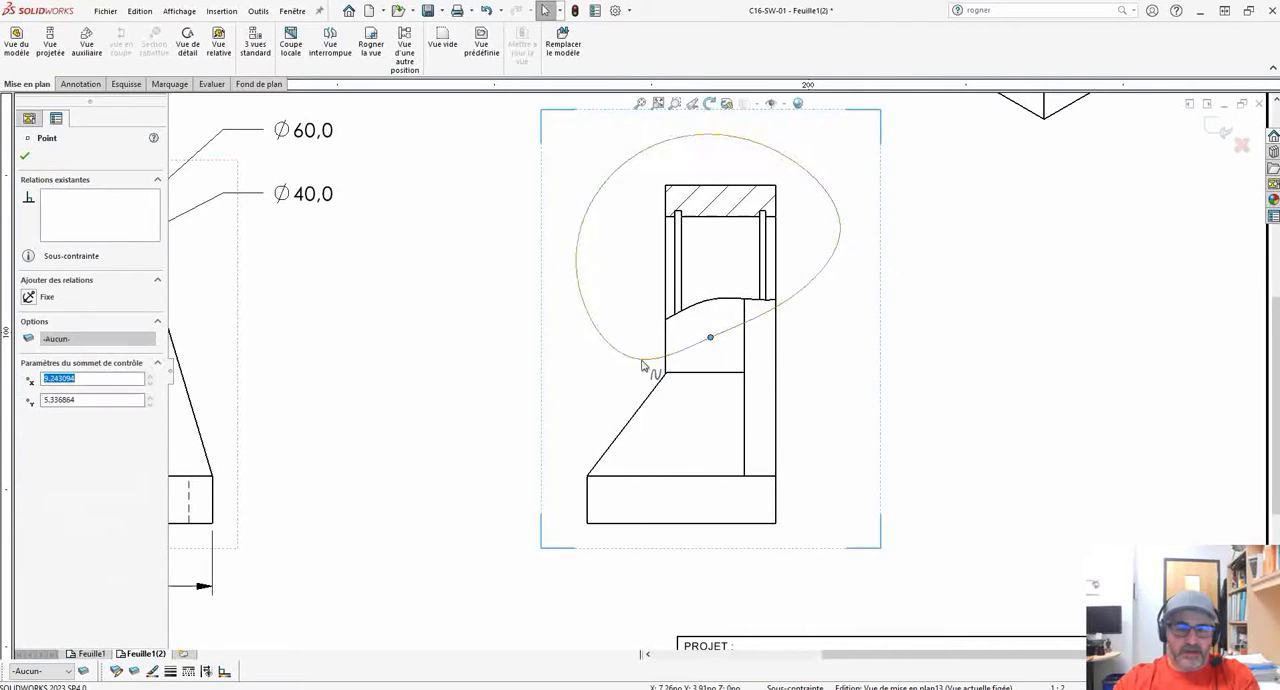
left_click_drag(633, 362, 643, 371)
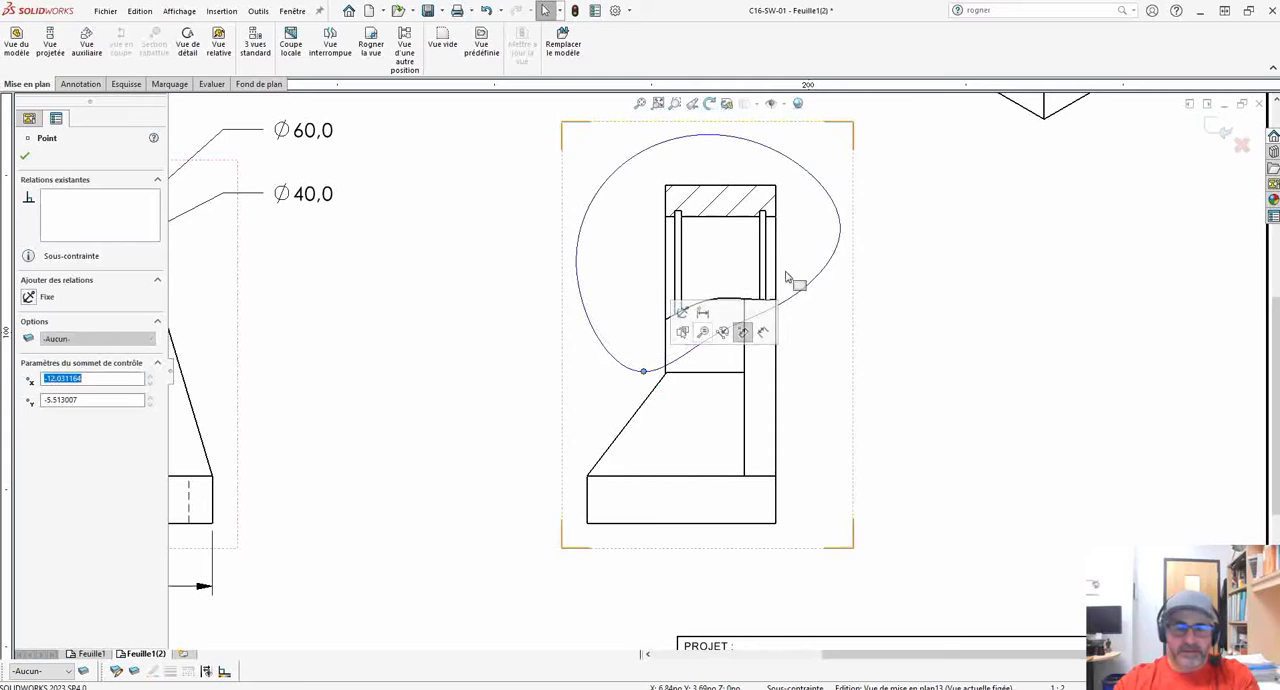
left_click(25, 159)
left_click(1219, 128)
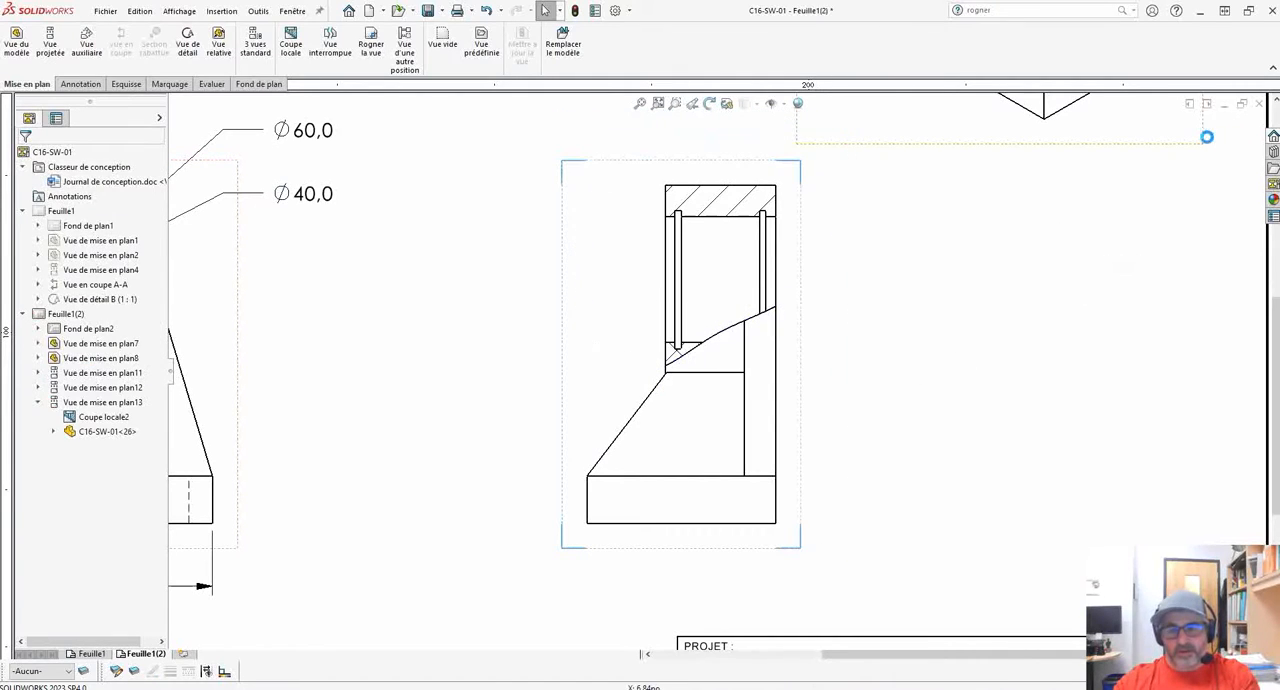
Turn off the material hatching for the small lower cut region and apply the ANSI31 hatch pattern to it.
scroll(770, 372, "down", 1)
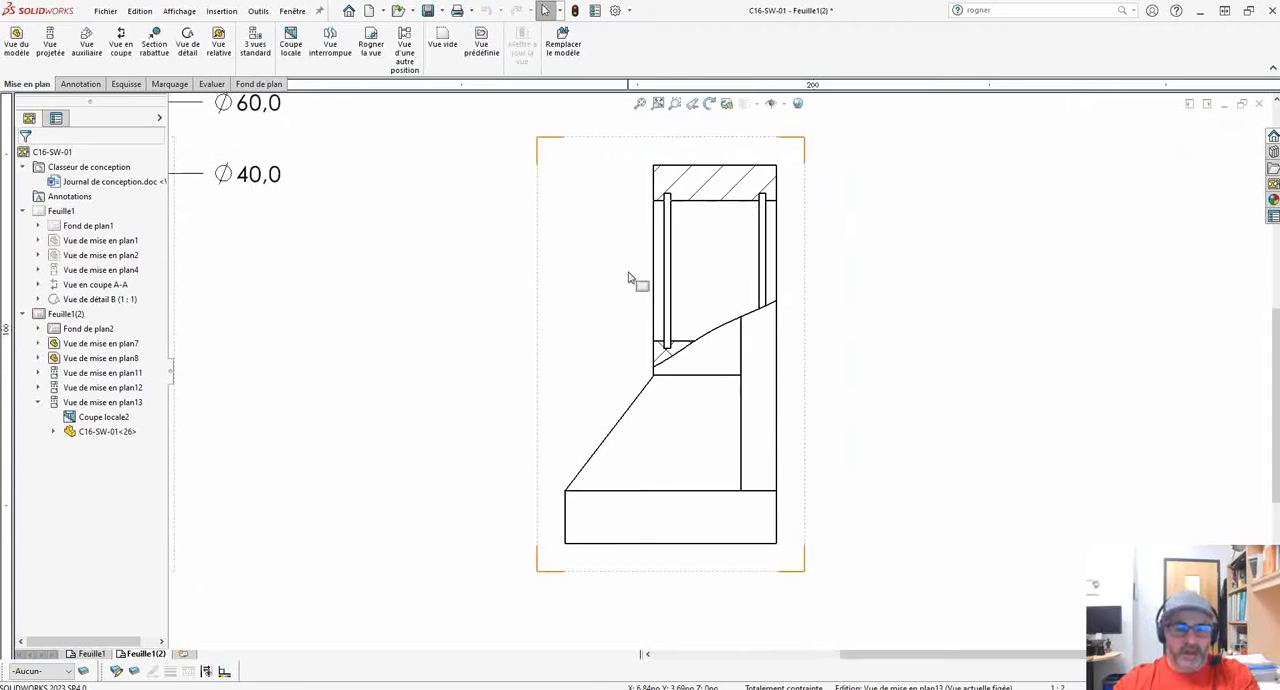
scroll(620, 346, "down", 1)
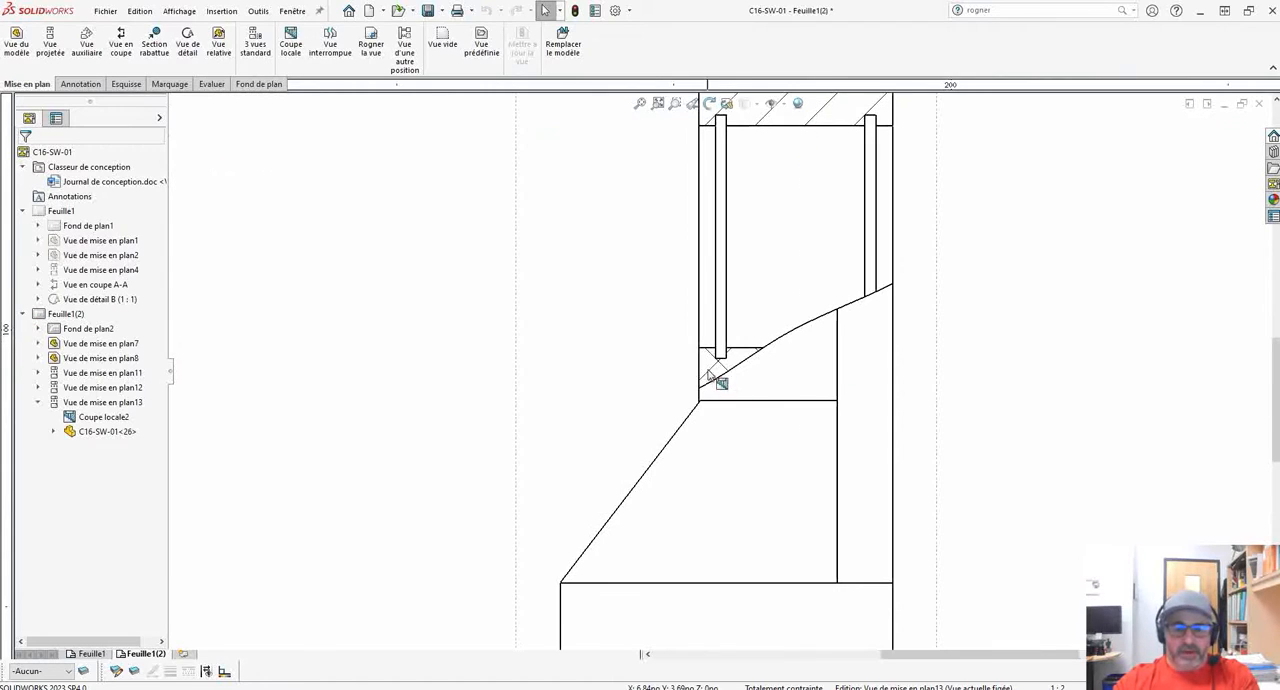
left_click(712, 375)
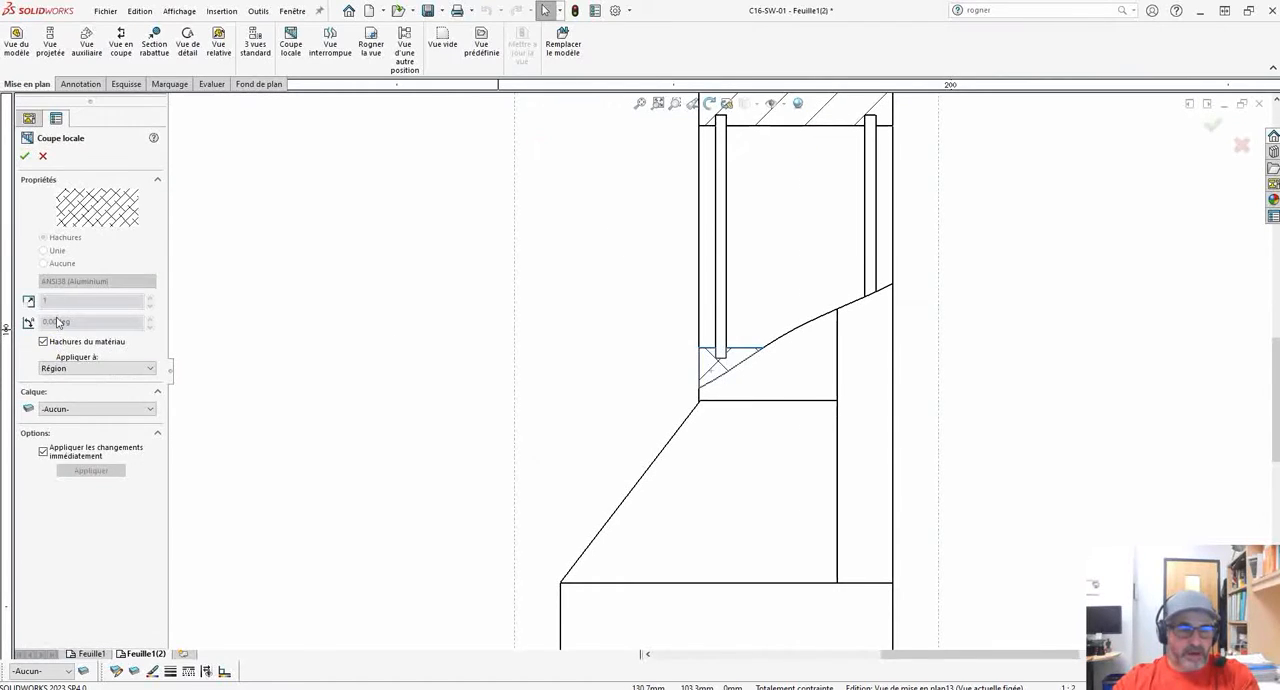
left_click(43, 342)
left_click(97, 281)
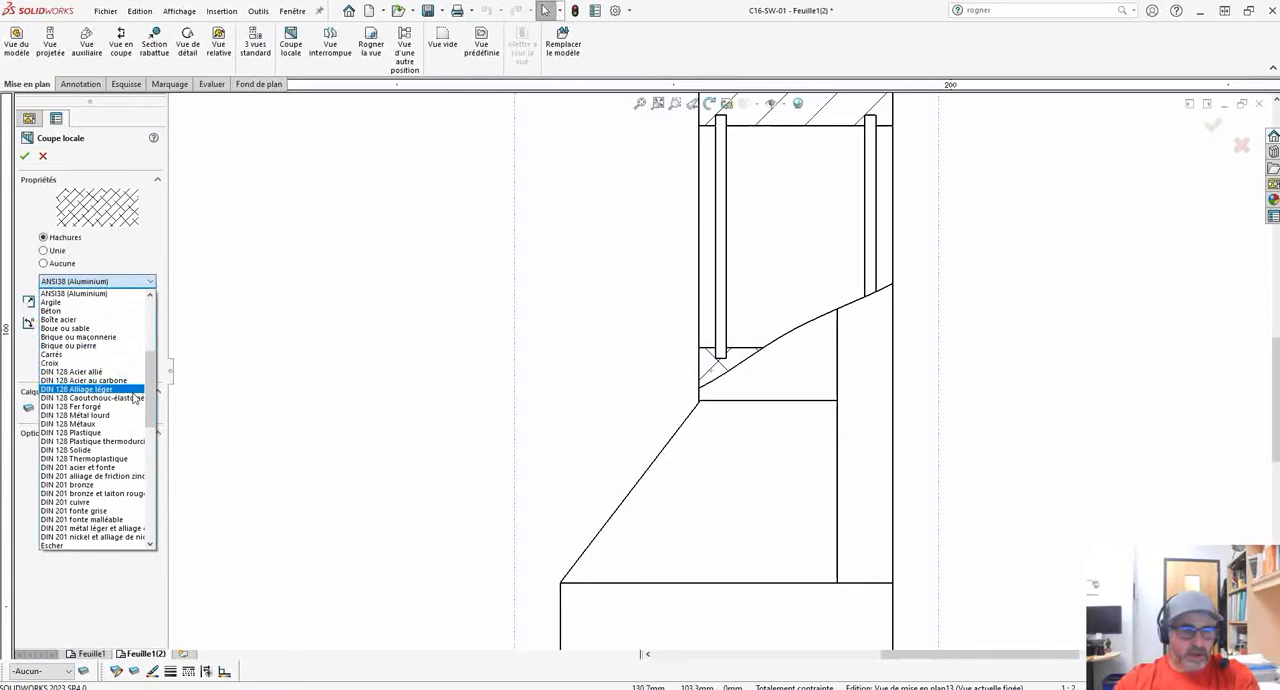
scroll(120, 380, "up", 4)
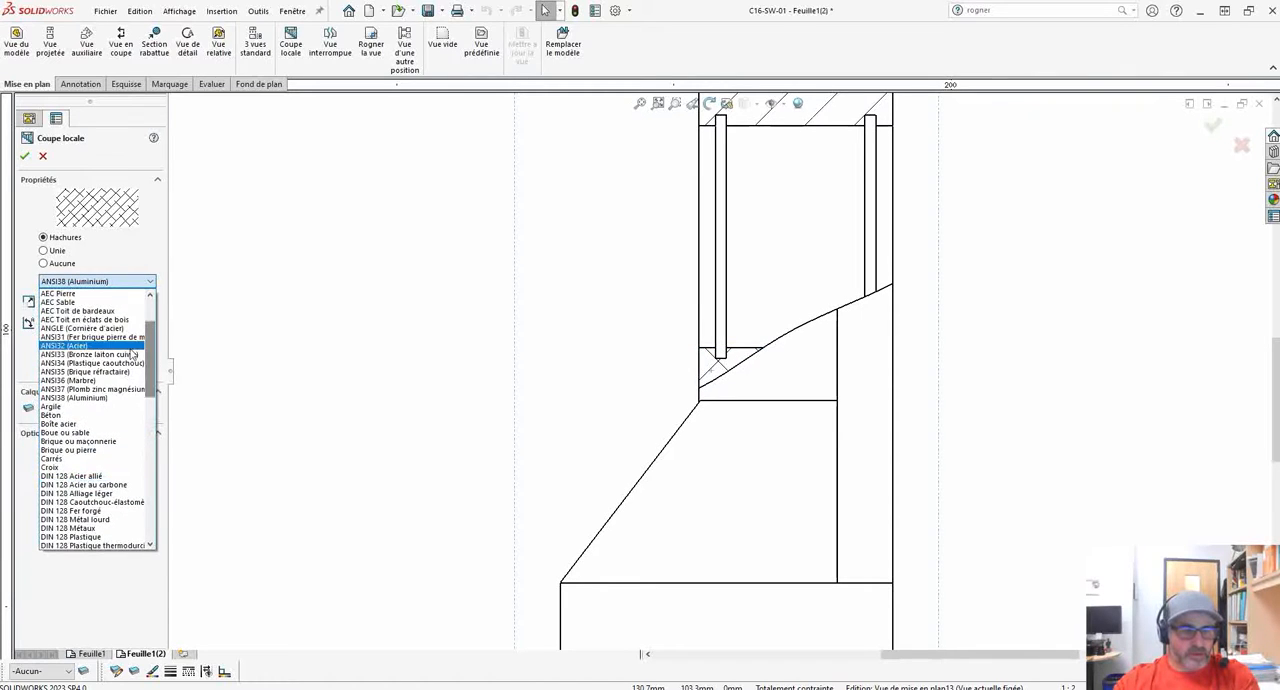
left_click(92, 338)
left_click(25, 156)
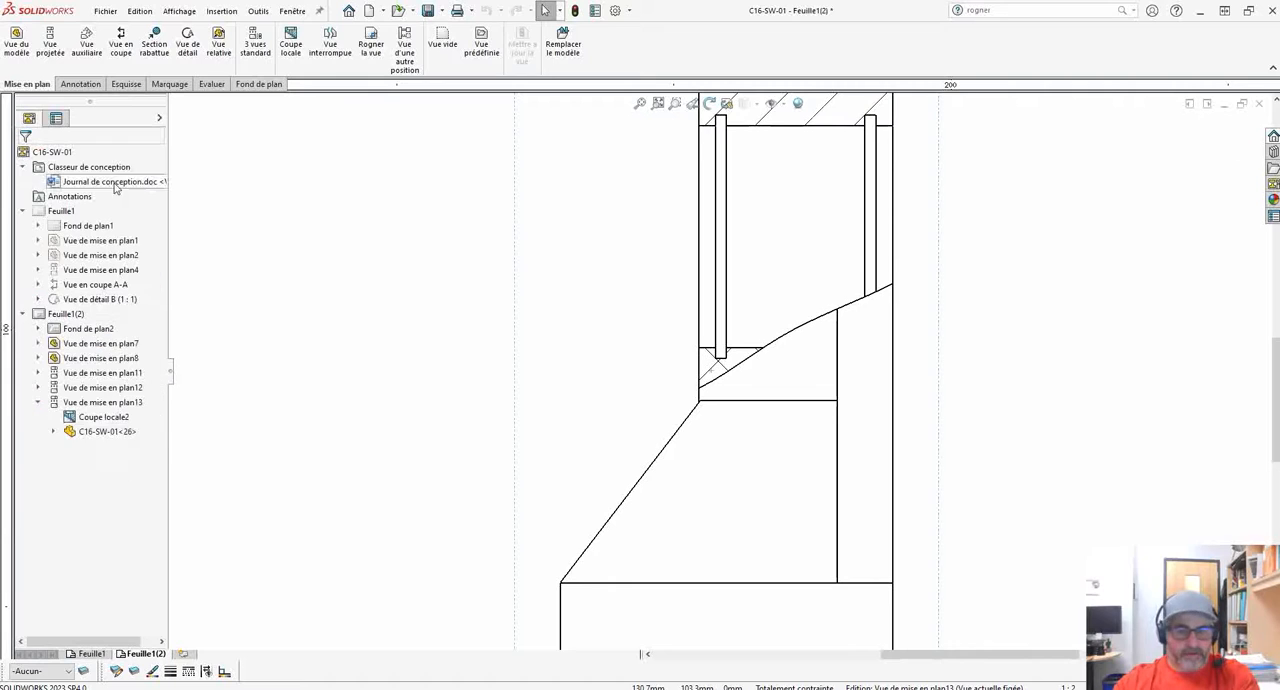
Insert the bore's centreline automatically in the side view.
scroll(722, 400, "up", 4)
scroll(780, 400, "down", 1)
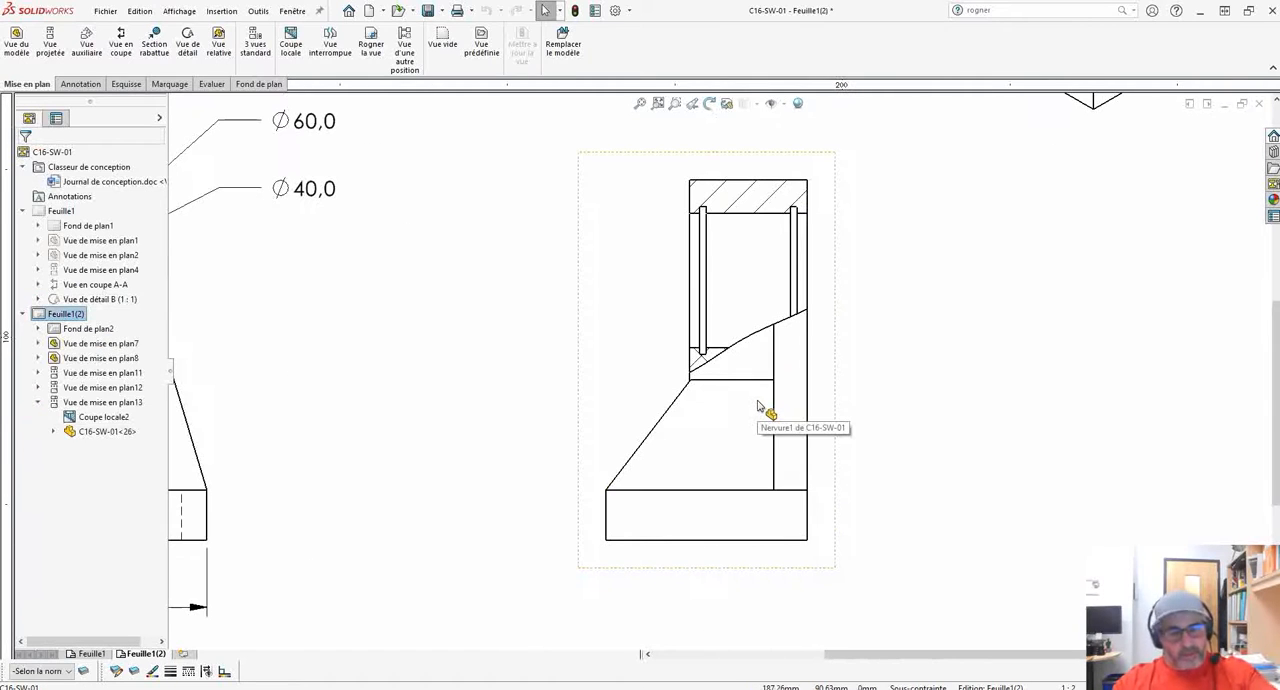
scroll(714, 380, "down", 1)
middle_click_drag(828, 295, 808, 326)
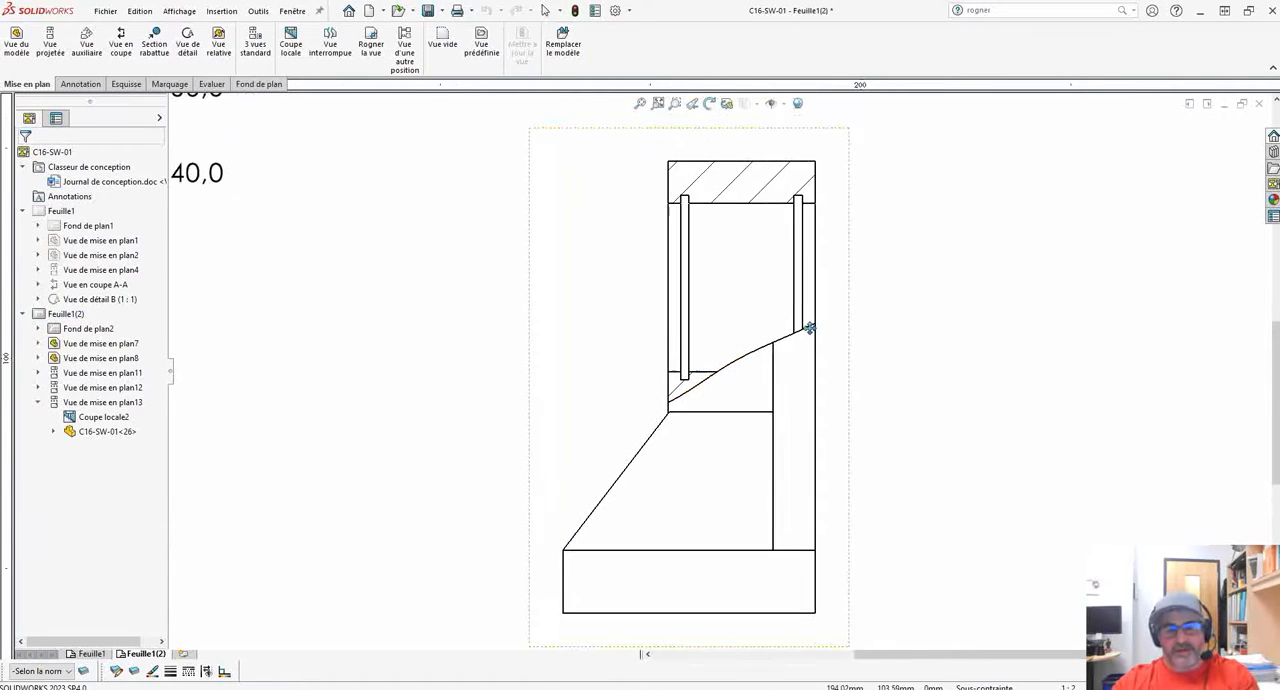
scroll(835, 315, "up", 1)
scroll(830, 310, "up", 2)
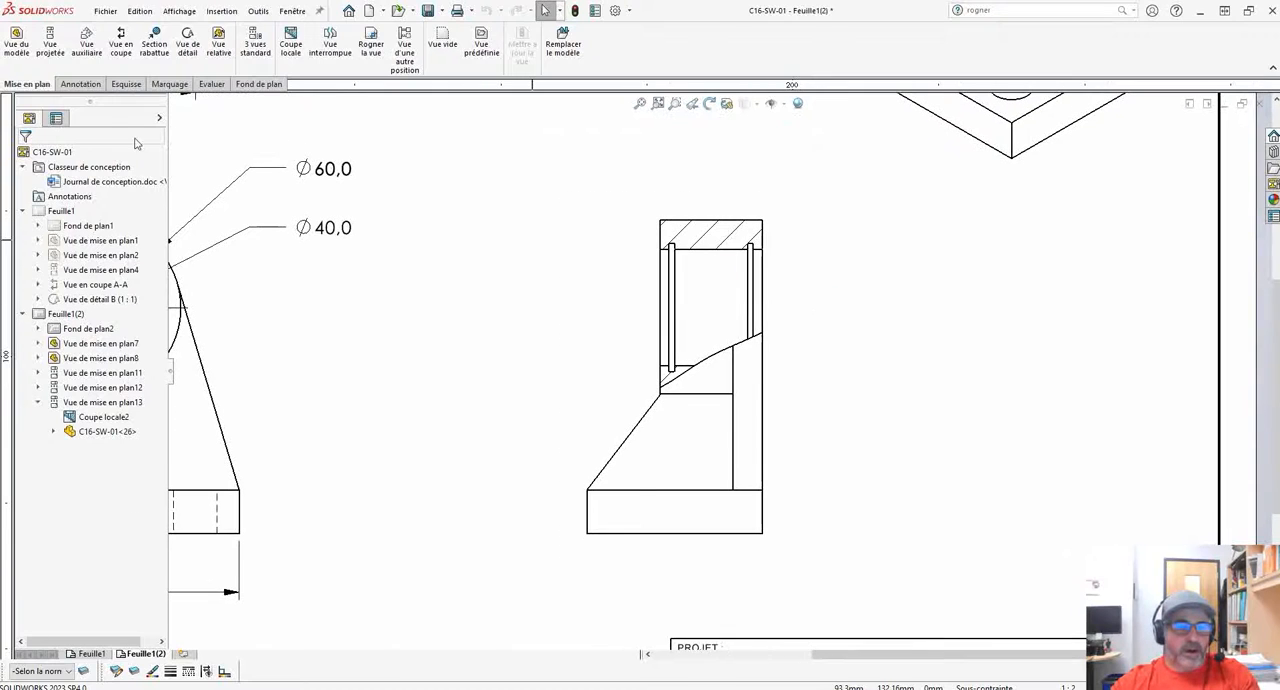
left_click(80, 84)
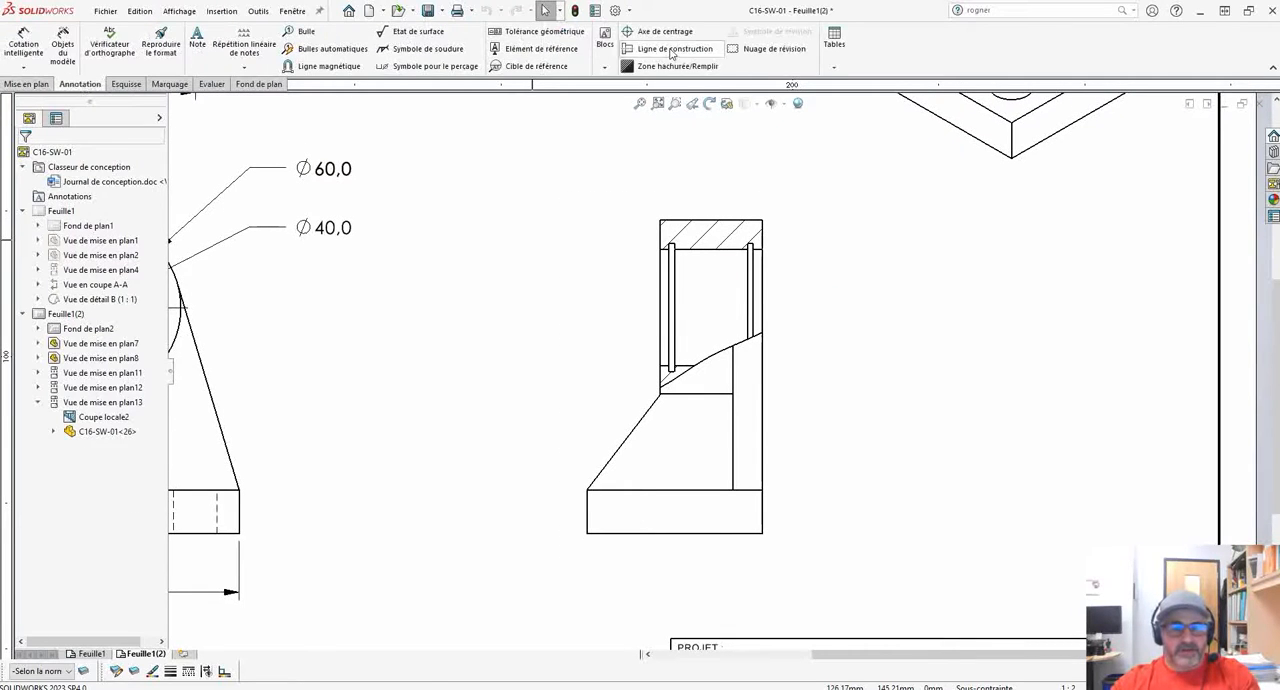
left_click(672, 50)
left_click(39, 317)
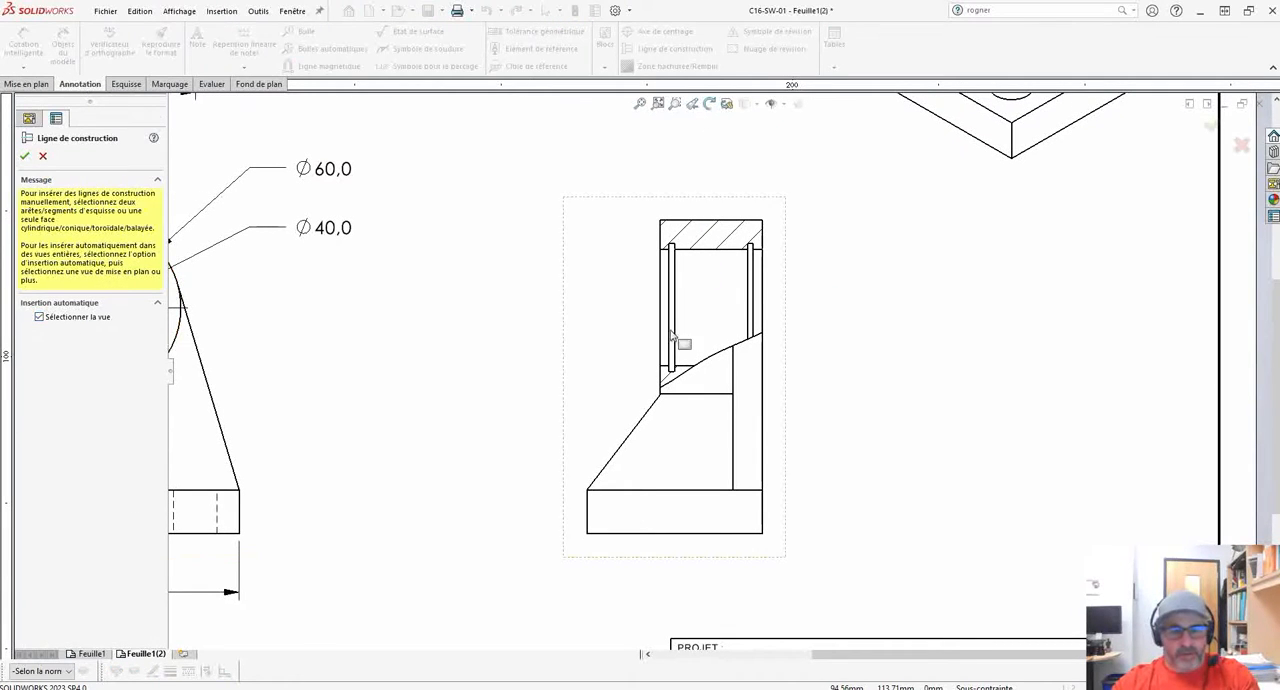
left_click(708, 309)
left_click(26, 159)
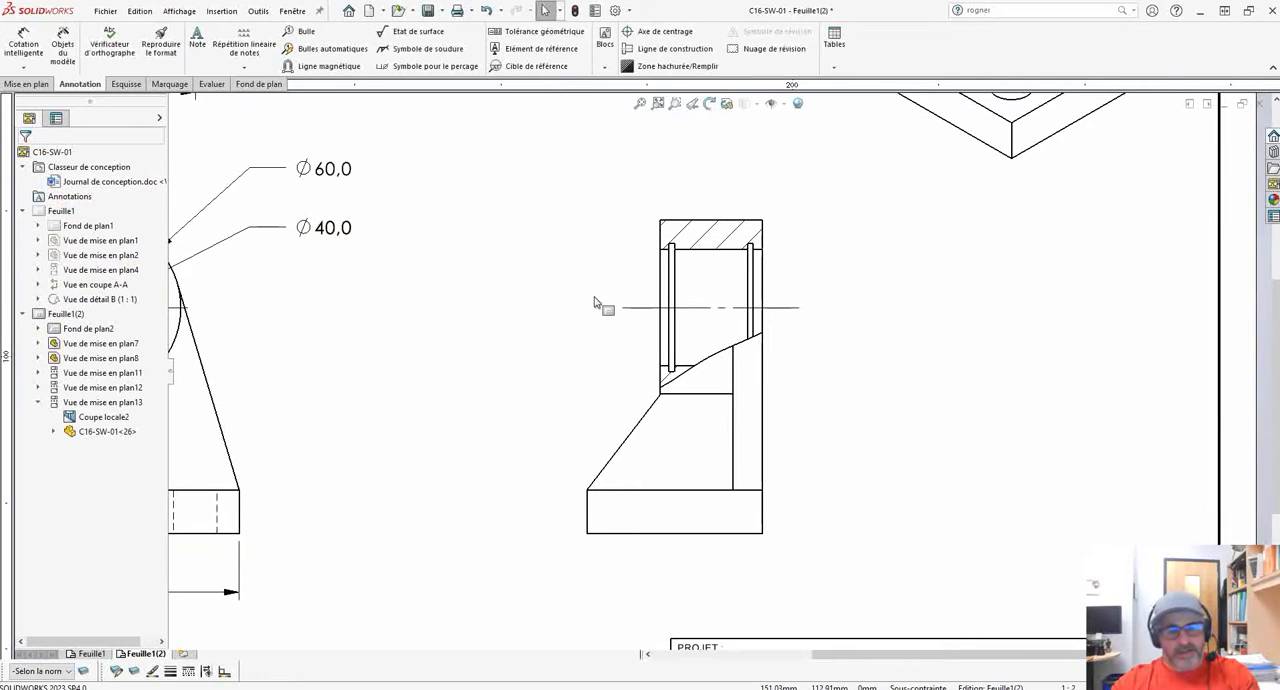
middle_click_drag(518, 303, 402, 309)
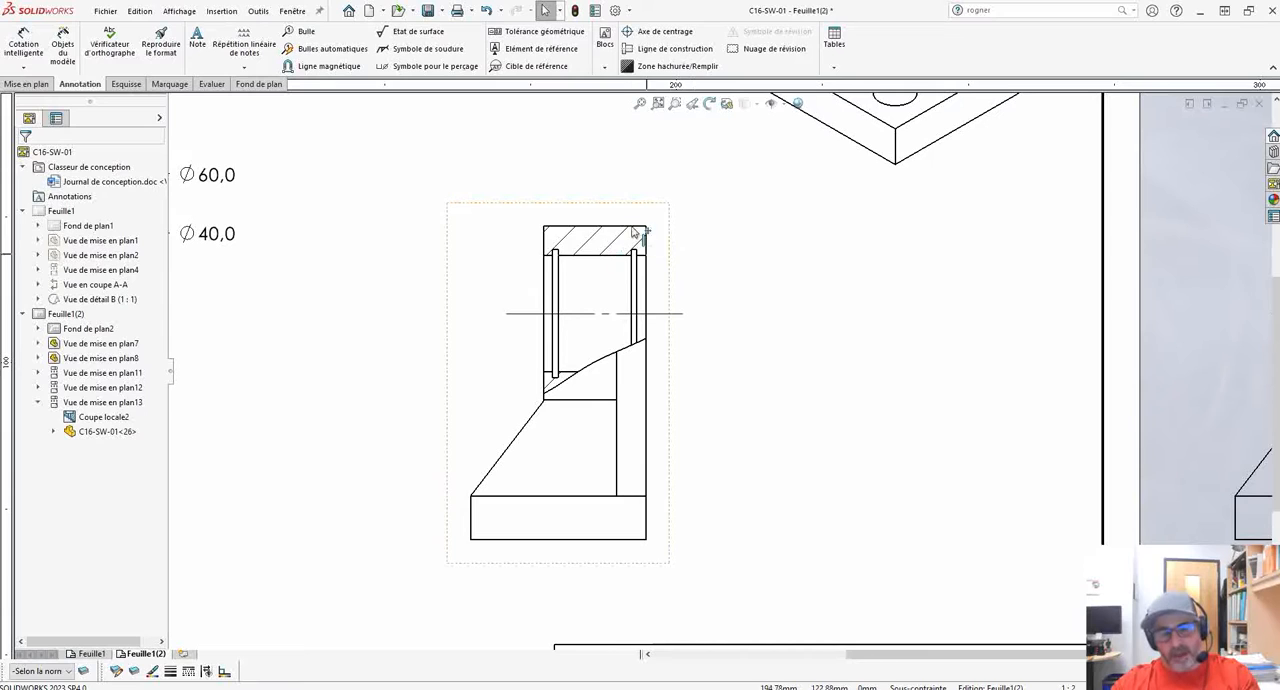
mouse_move(740, 289)
middle_mouse_down()
mouse_move(663, 294)
mouse_move(692, 305)
middle_mouse_up()
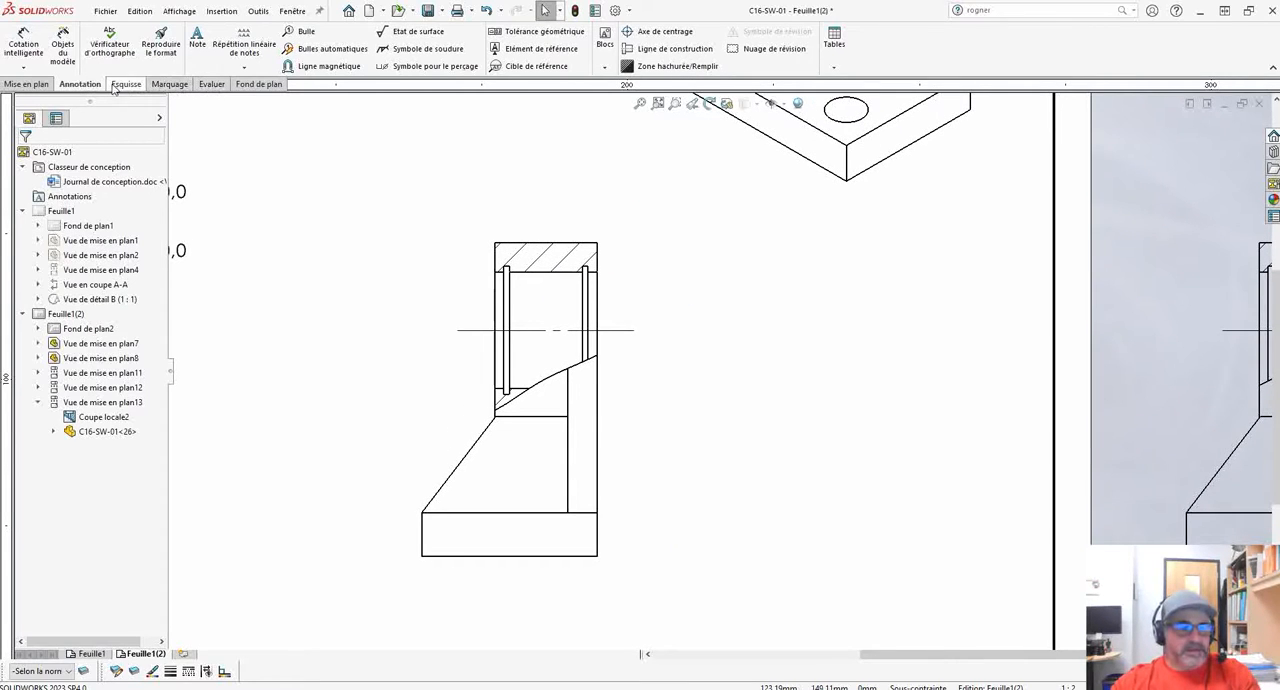
left_click(27, 84)
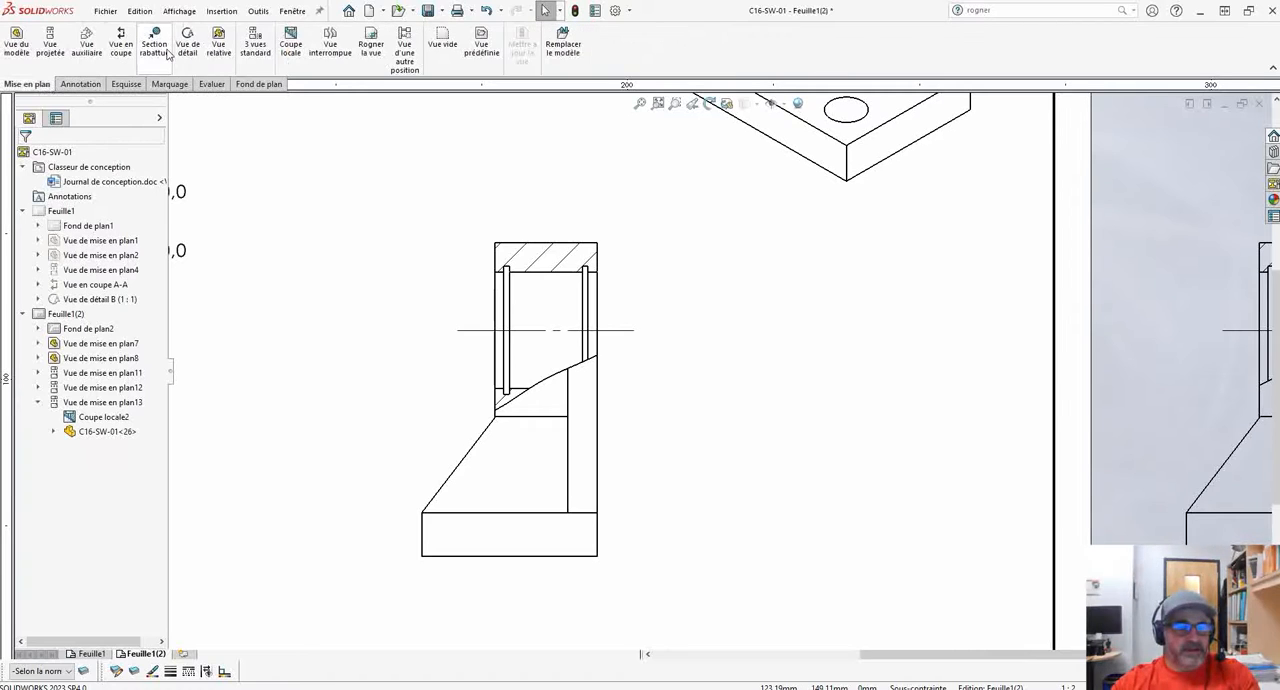
left_click(188, 45)
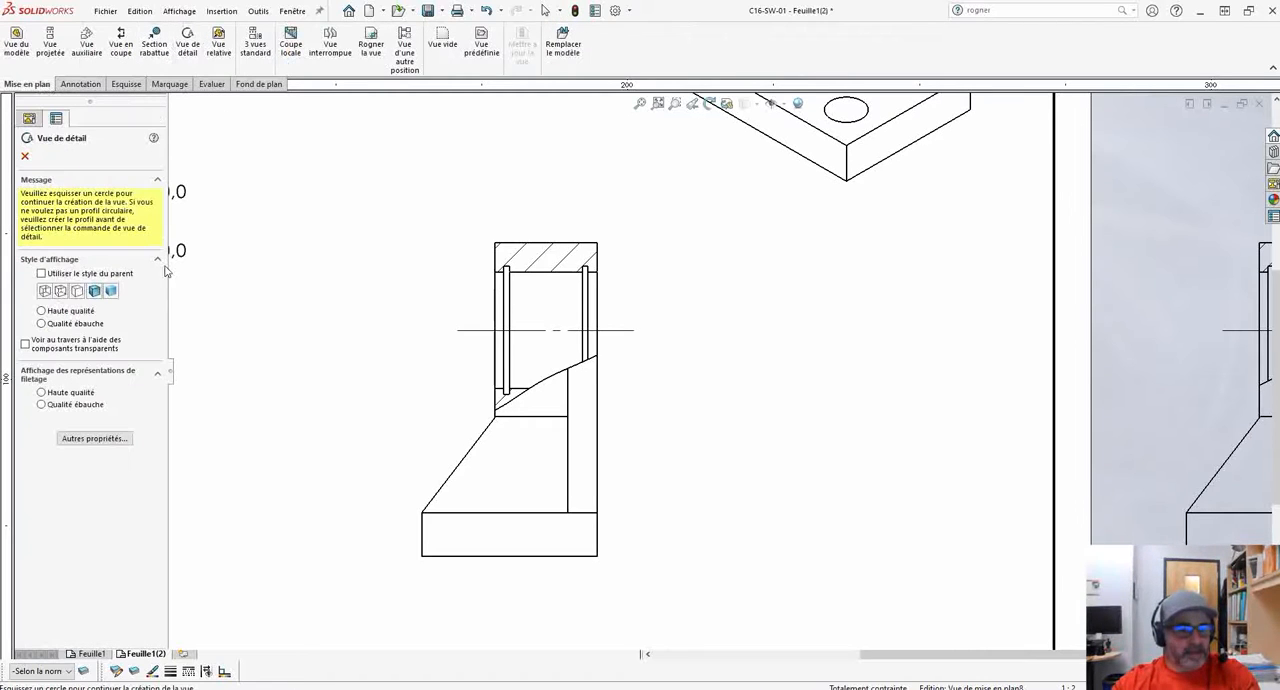
left_click(25, 157)
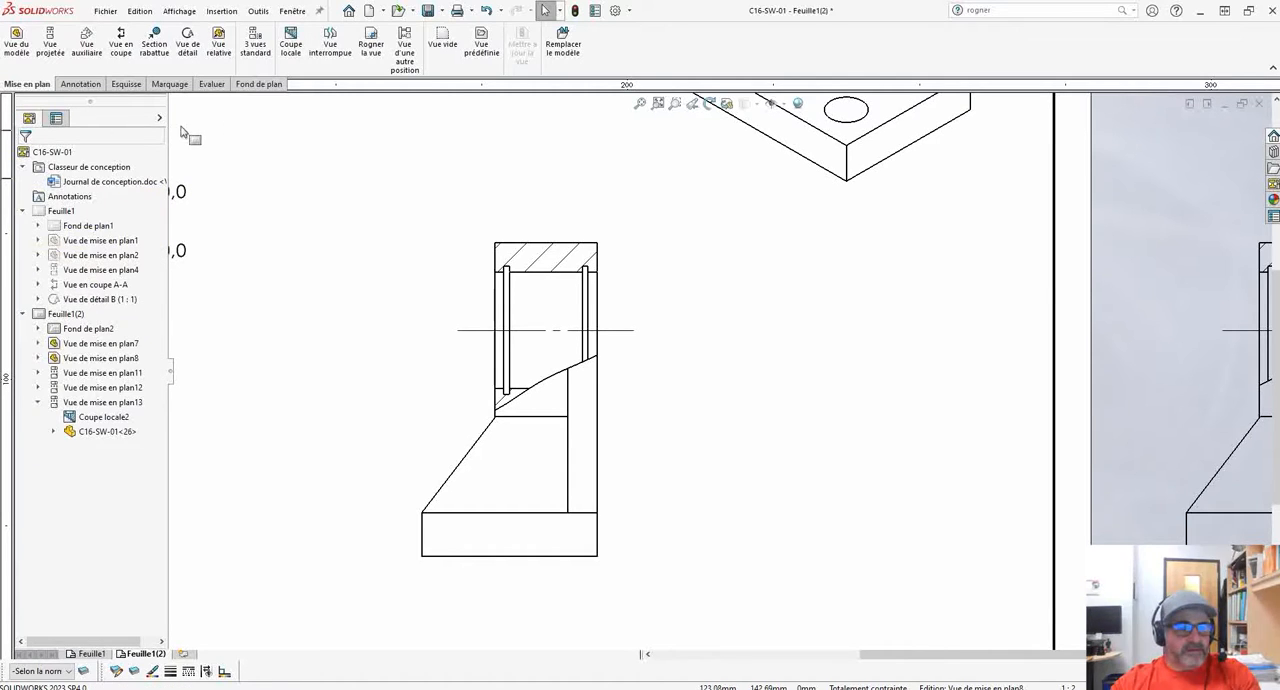
Sketch a straight slot about 29 mm wide with about 22 mm between centres around the side view's upper hatched section.
left_click(127, 85)
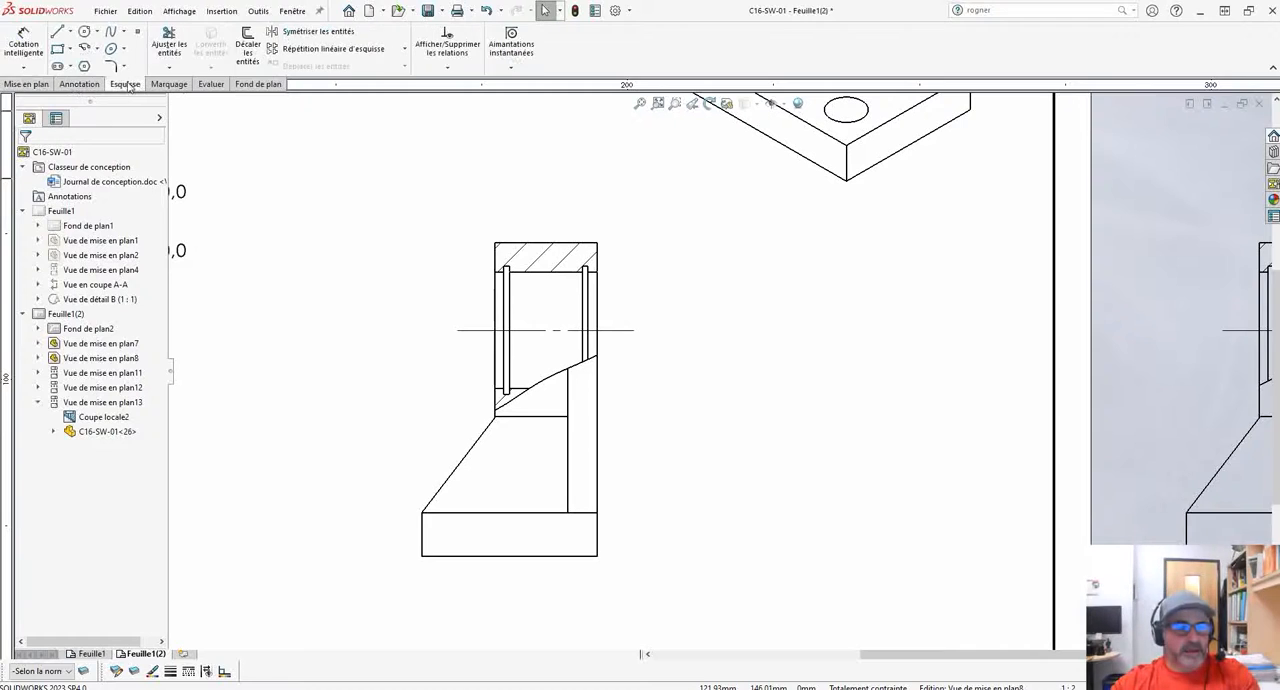
left_click(66, 67)
scroll(605, 360, "down", 3)
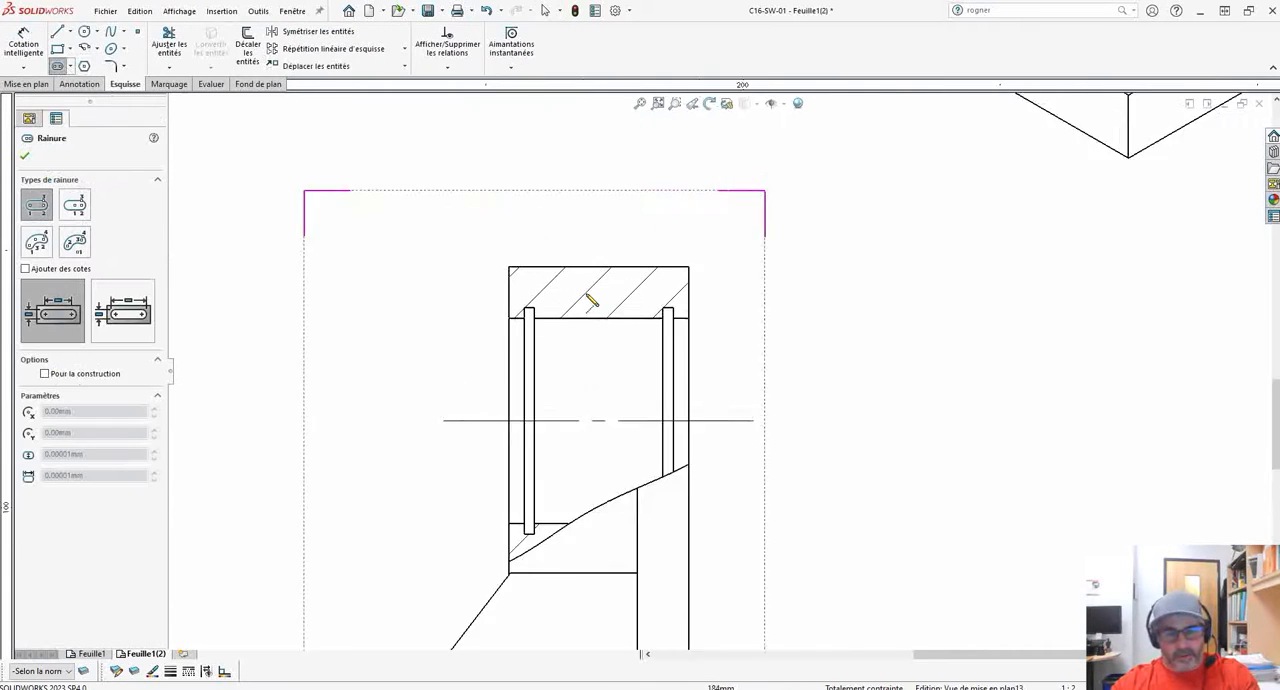
left_click(546, 310)
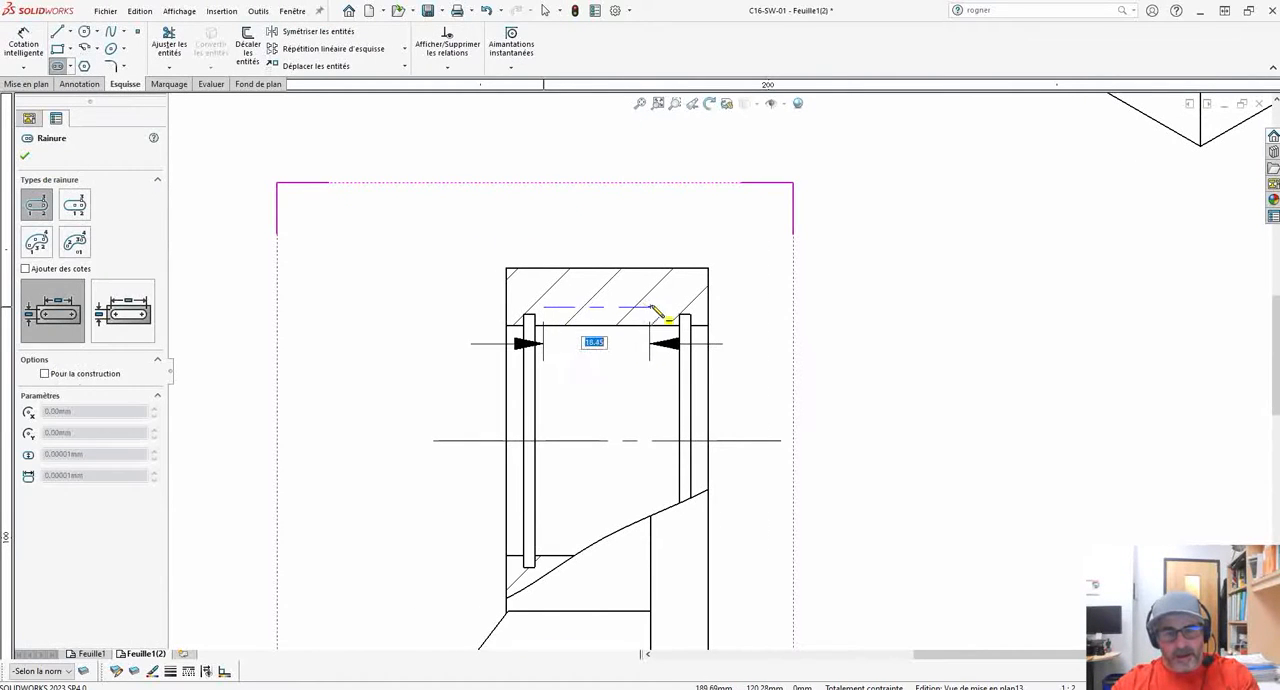
left_click(670, 310)
left_click(654, 231)
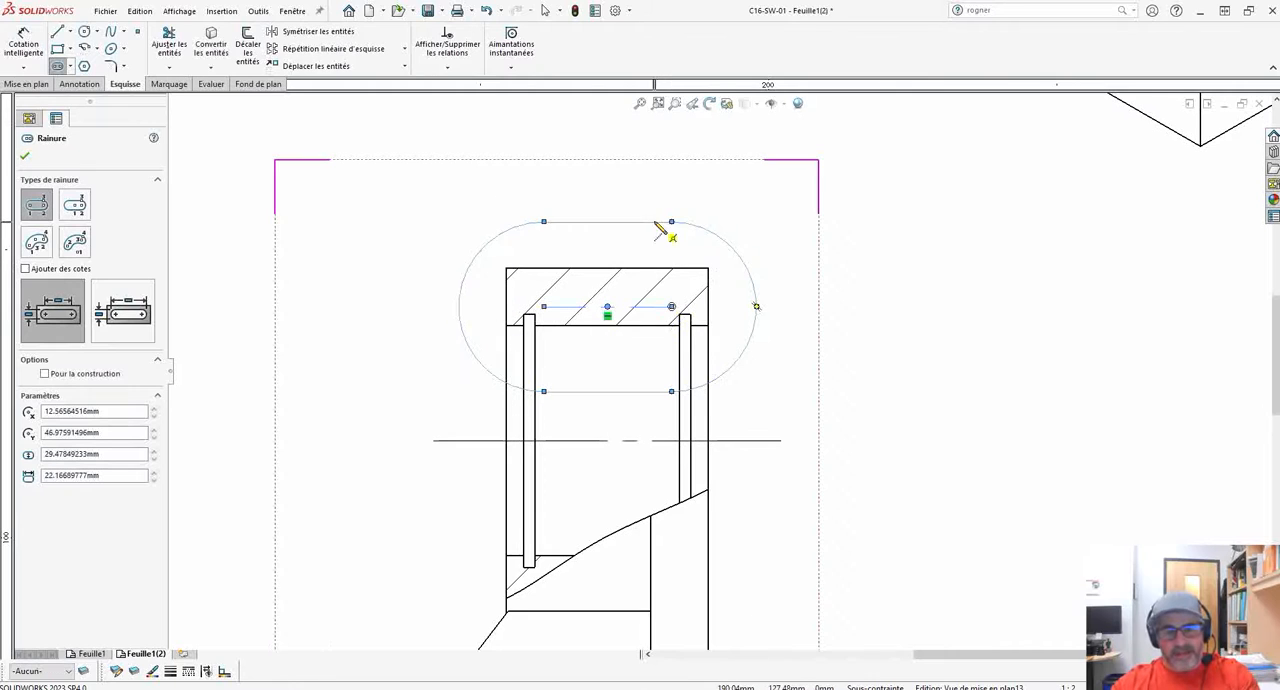
left_click(26, 157)
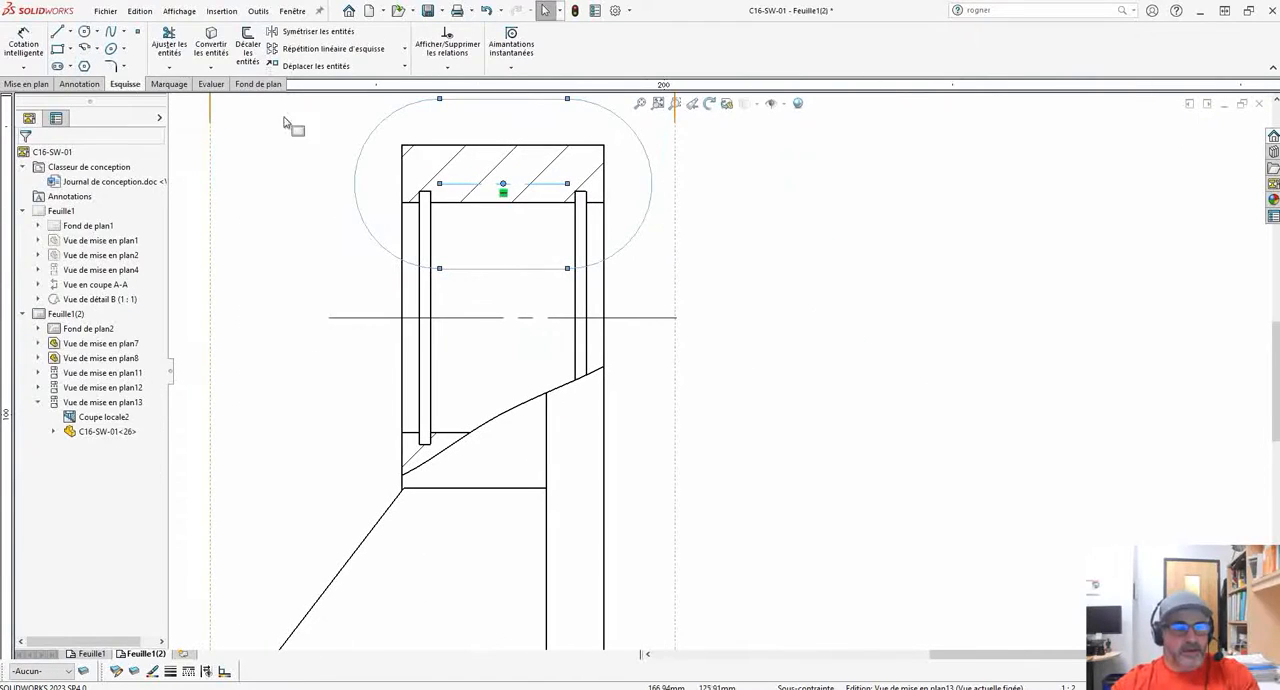
Create a detail view from the slot profile and place it between the side view and the sheet's border.
left_click(648, 210)
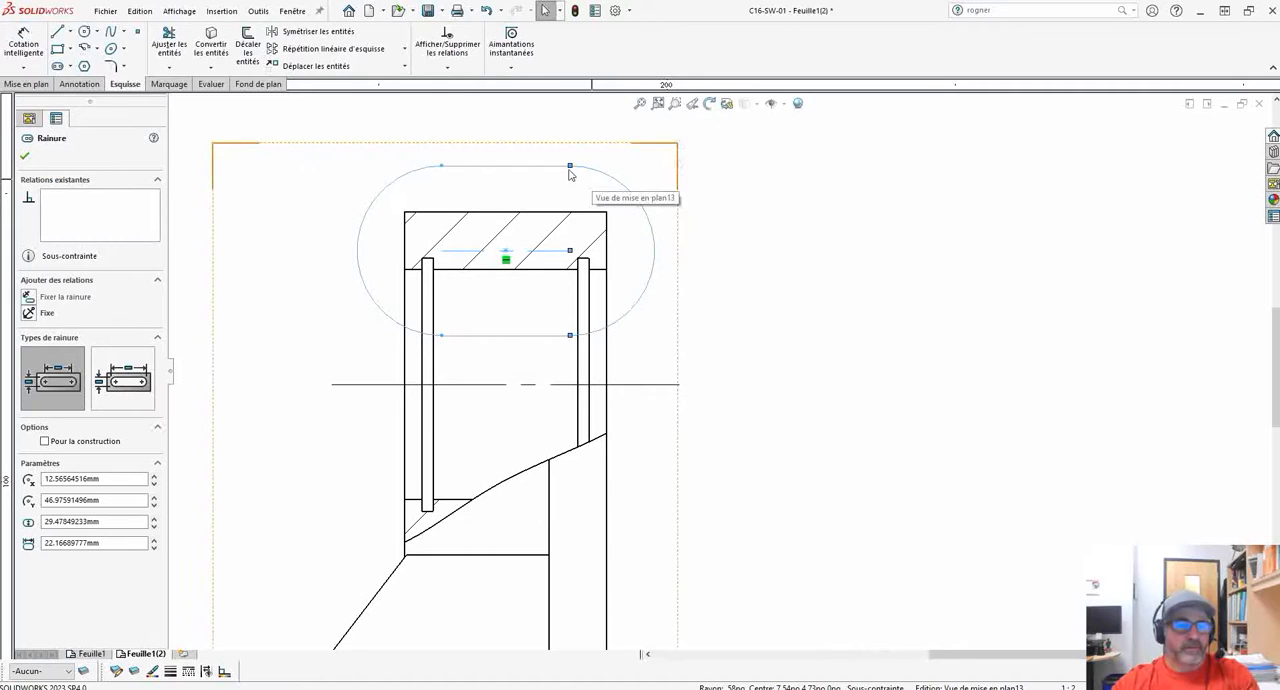
left_click(33, 85)
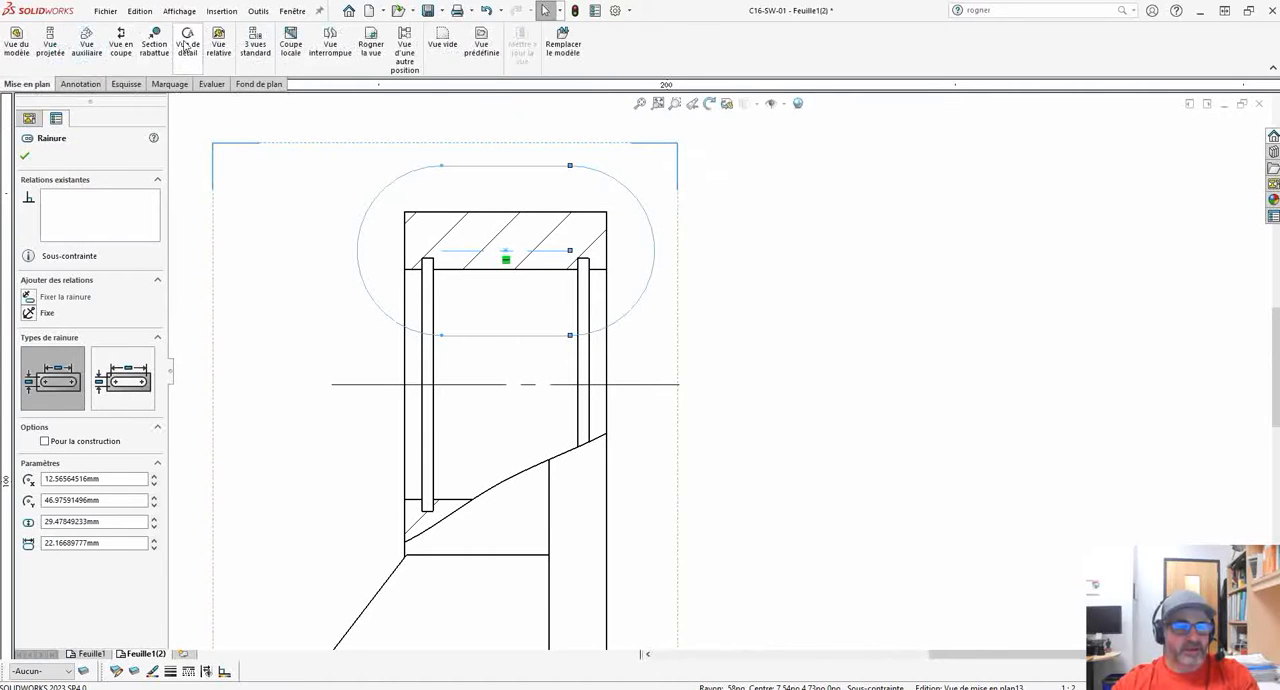
left_click(184, 46)
scroll(896, 345, "up", 4)
middle_click_drag(917, 370, 725, 328)
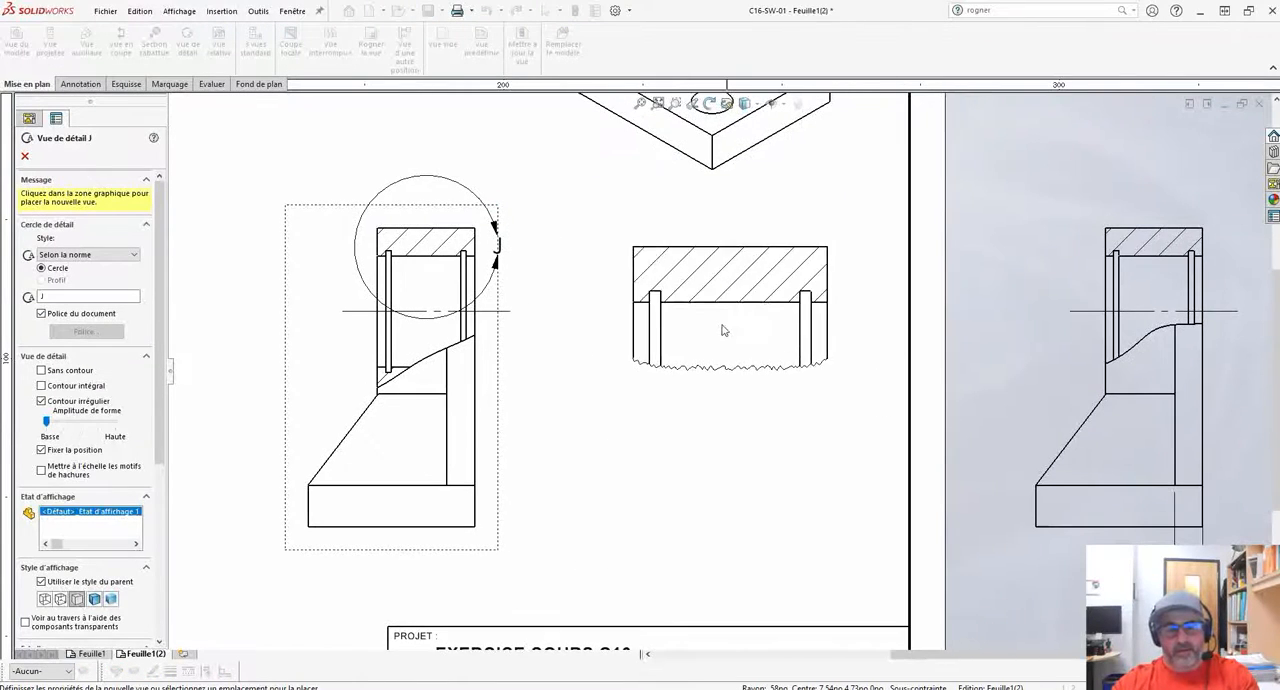
left_click(695, 360)
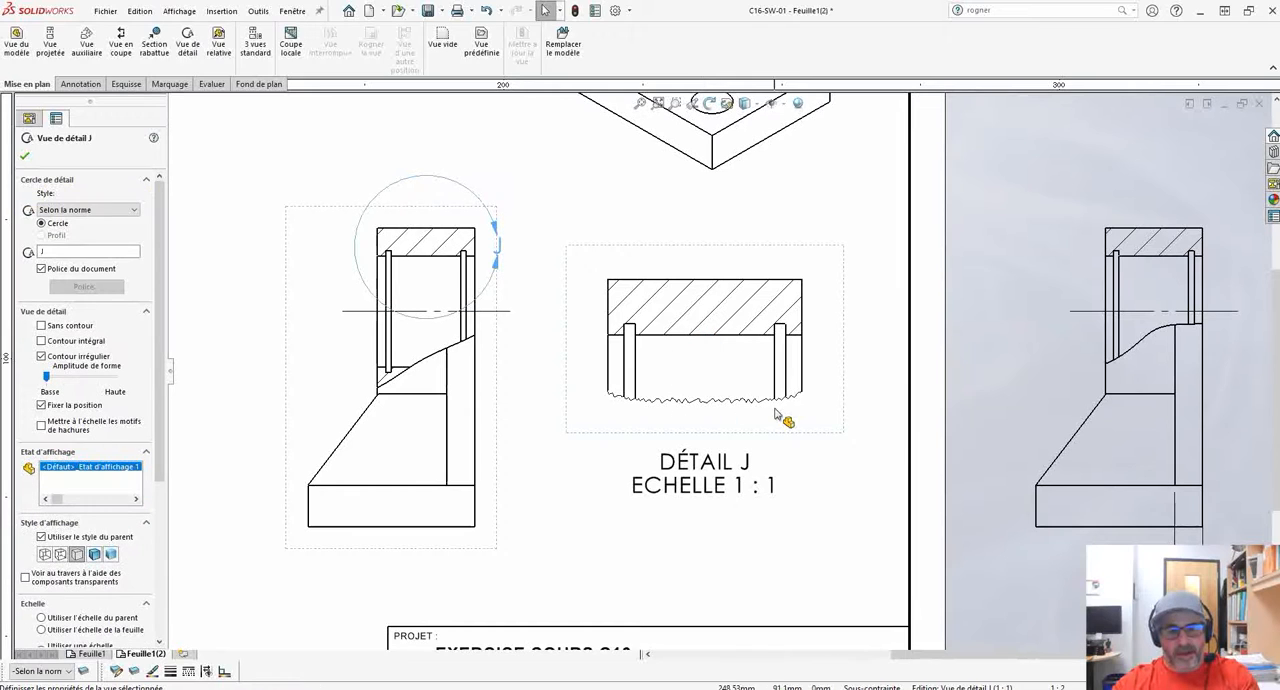
left_click(23, 158)
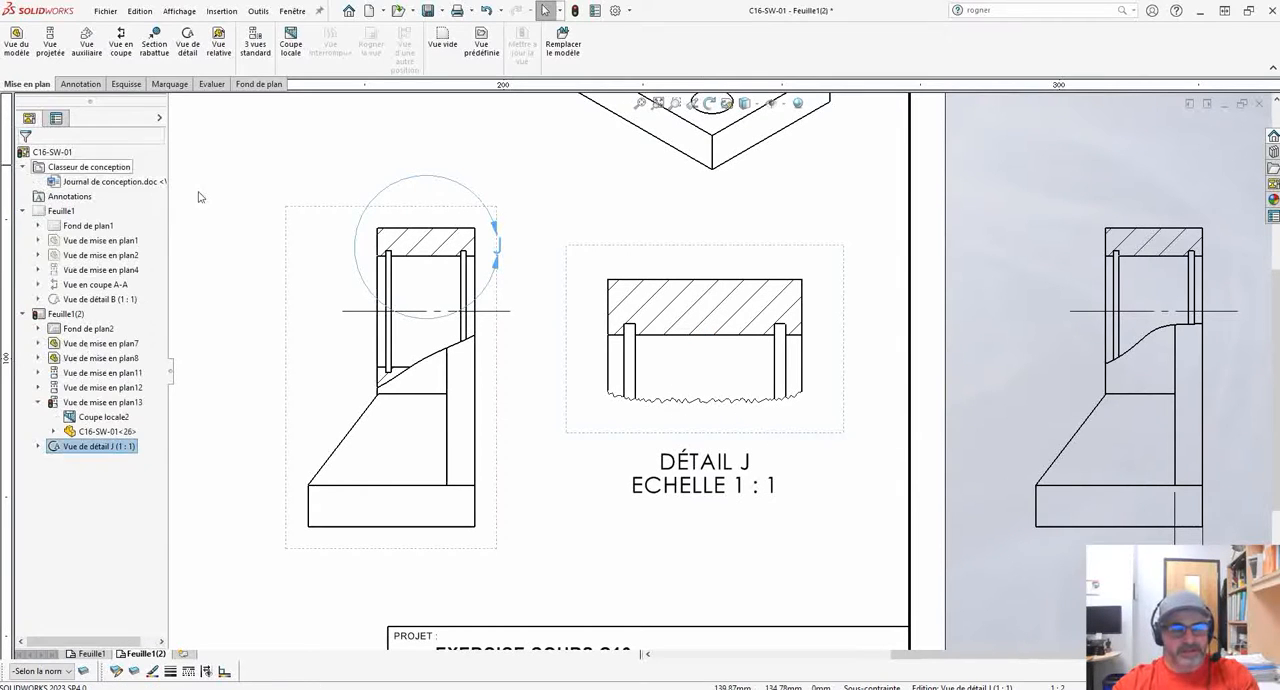
scroll(520, 285, "up", 1)
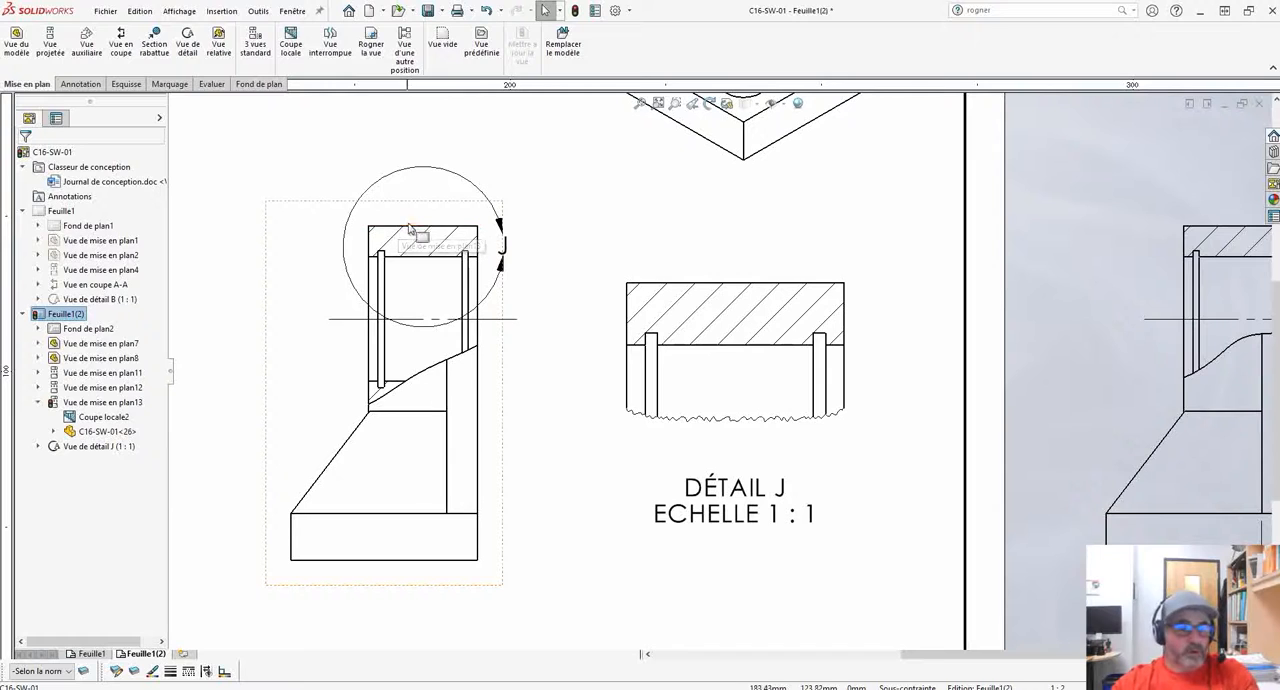
Set the detail callout to the Profil shape with the Avec ligne d'attache style and move its label up and away from the outline.
left_click(543, 215)
key("Escape")
left_click(483, 198)
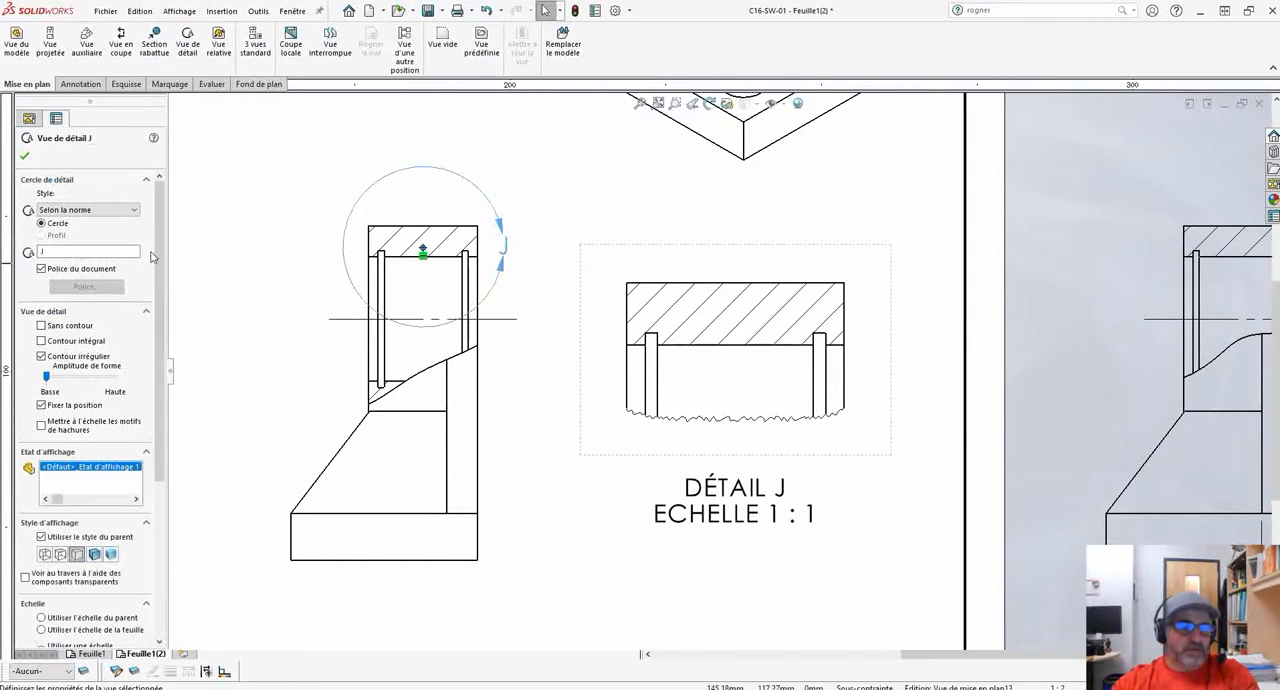
left_click(94, 211)
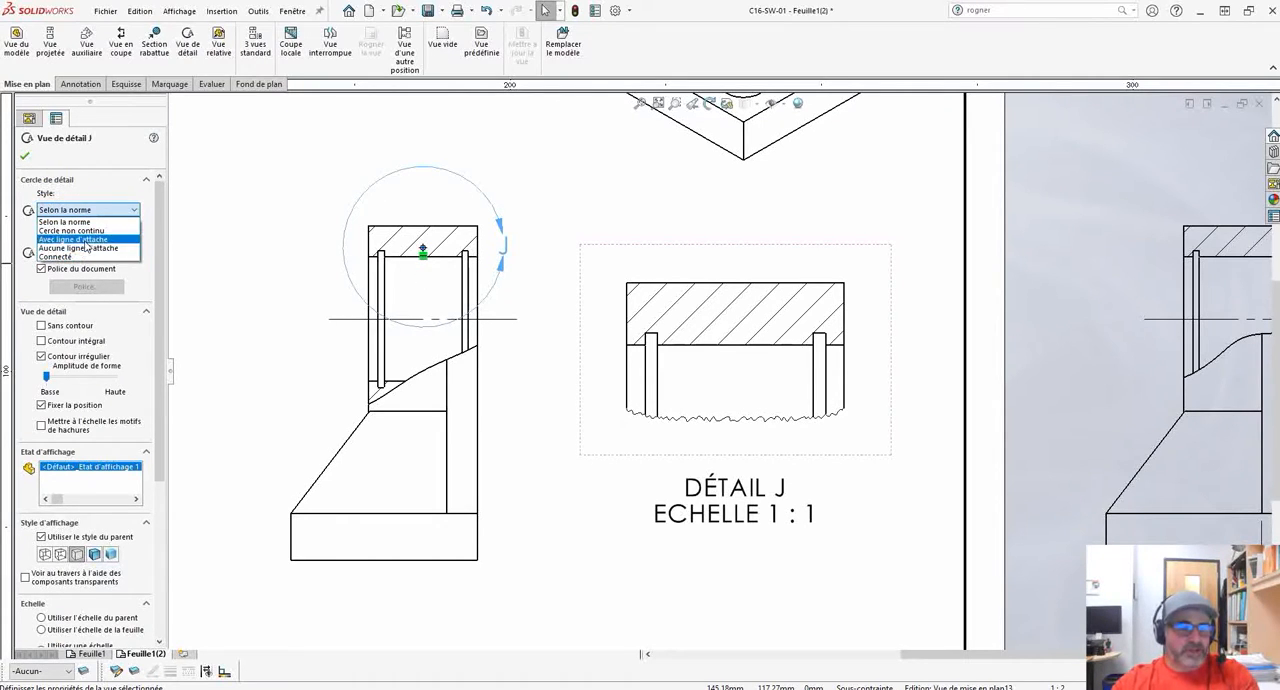
left_click(86, 240)
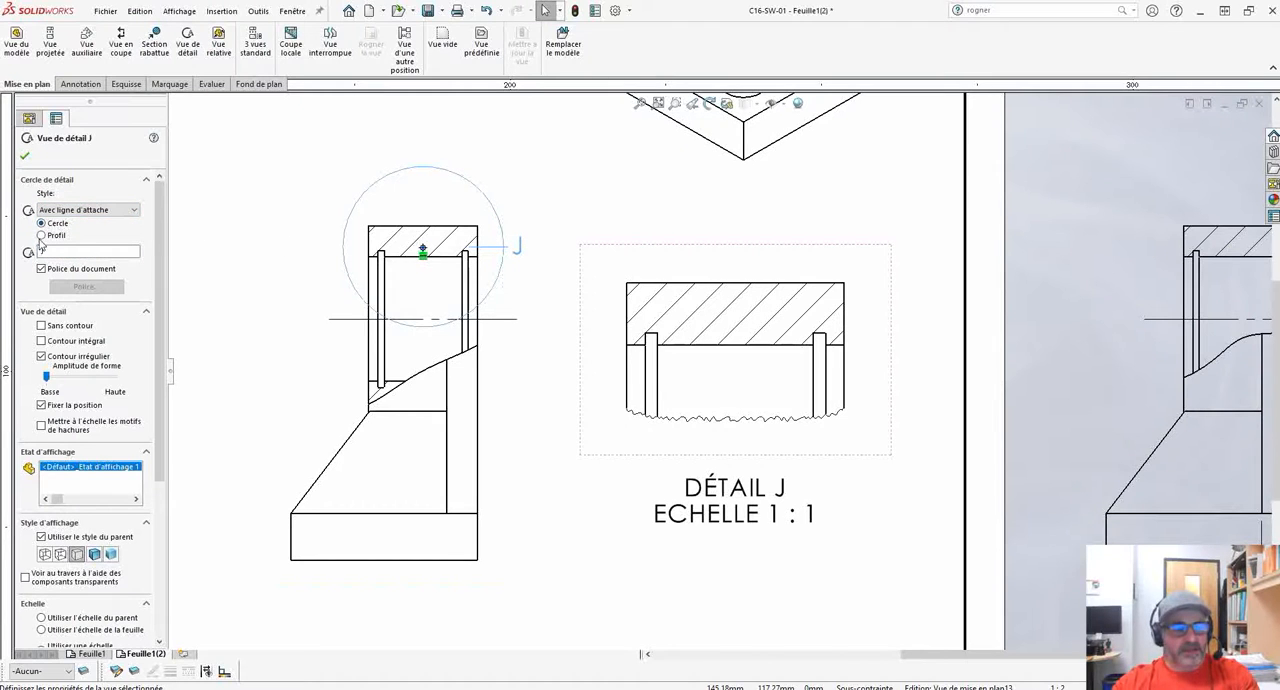
left_click(42, 236)
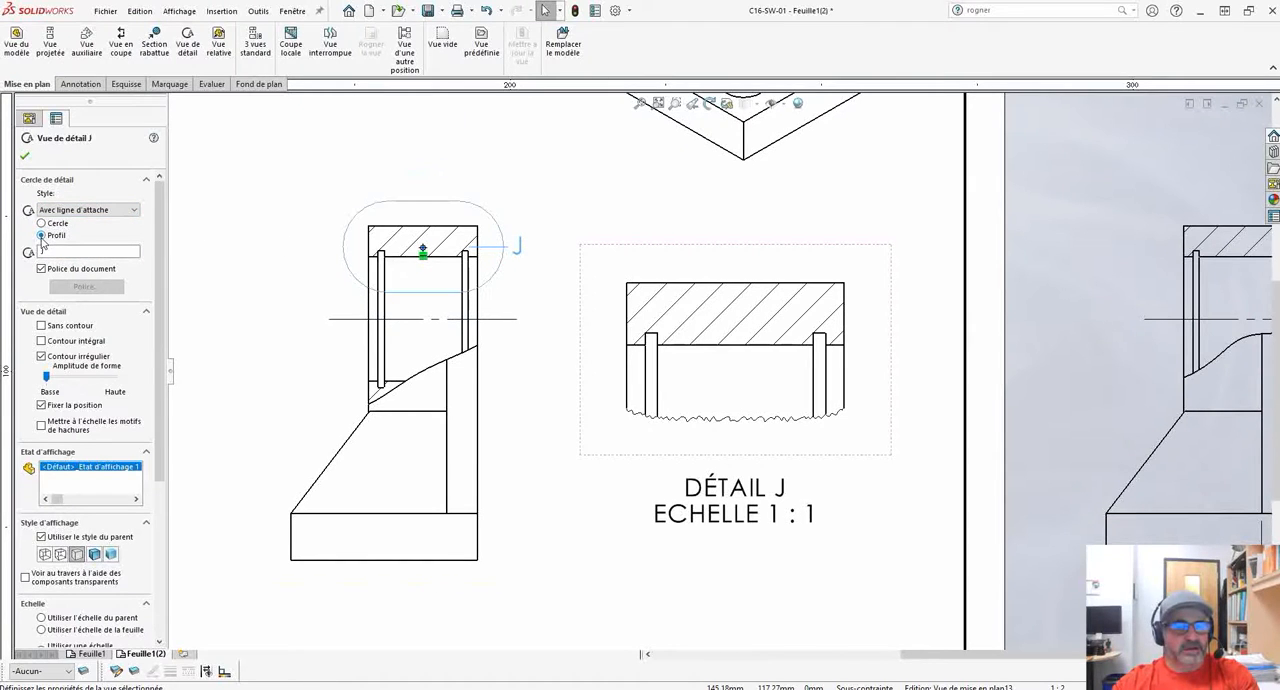
left_click_drag(520, 246, 537, 193)
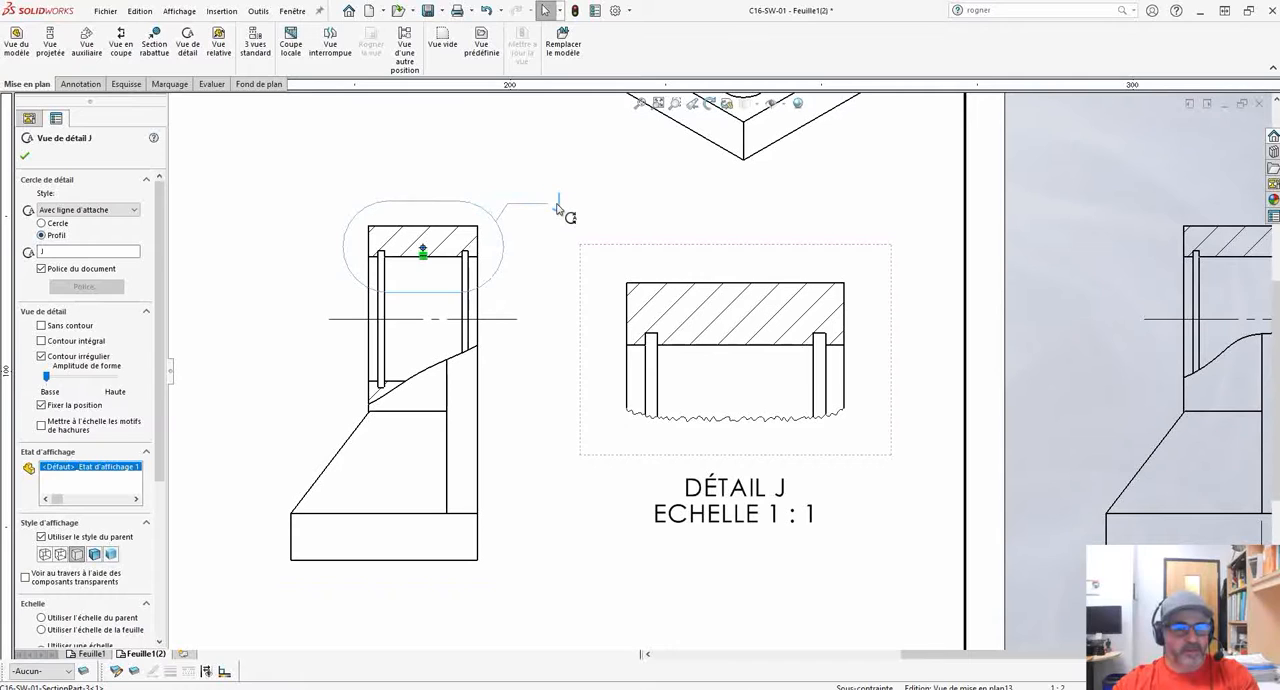
Try the Aucune ligne d'attache and Connecté styles on the detail callout.
left_click(88, 210)
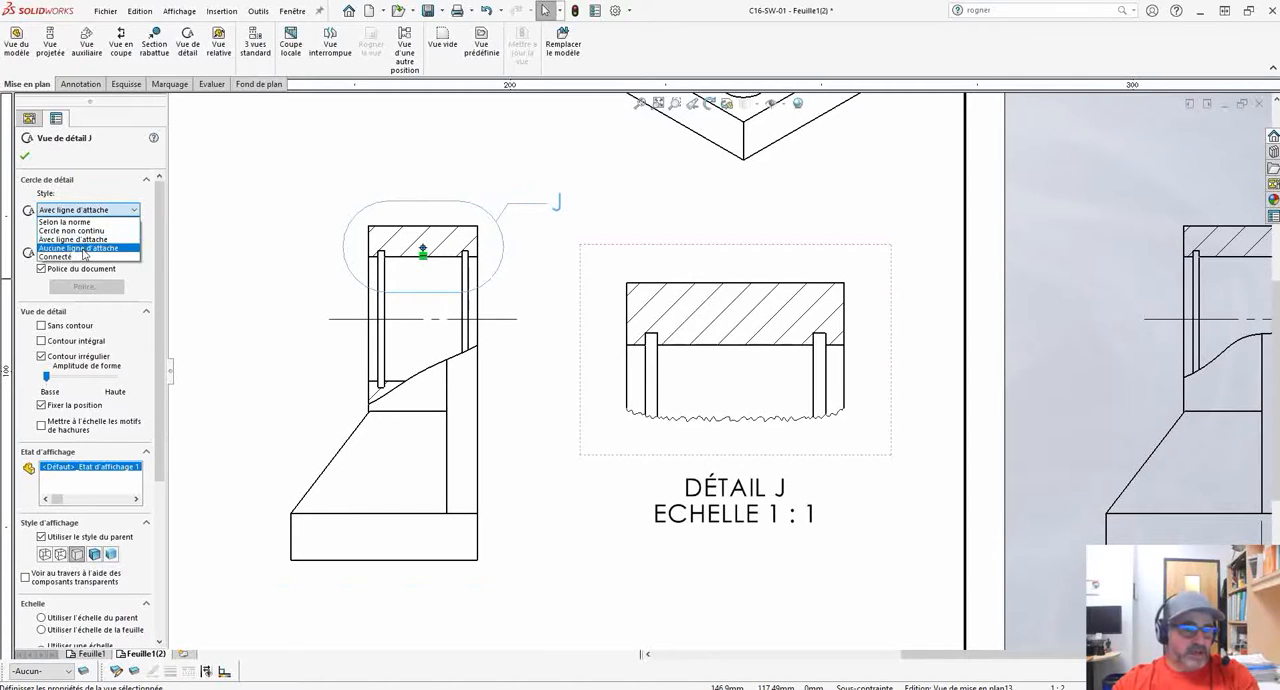
left_click(85, 248)
left_click(80, 211)
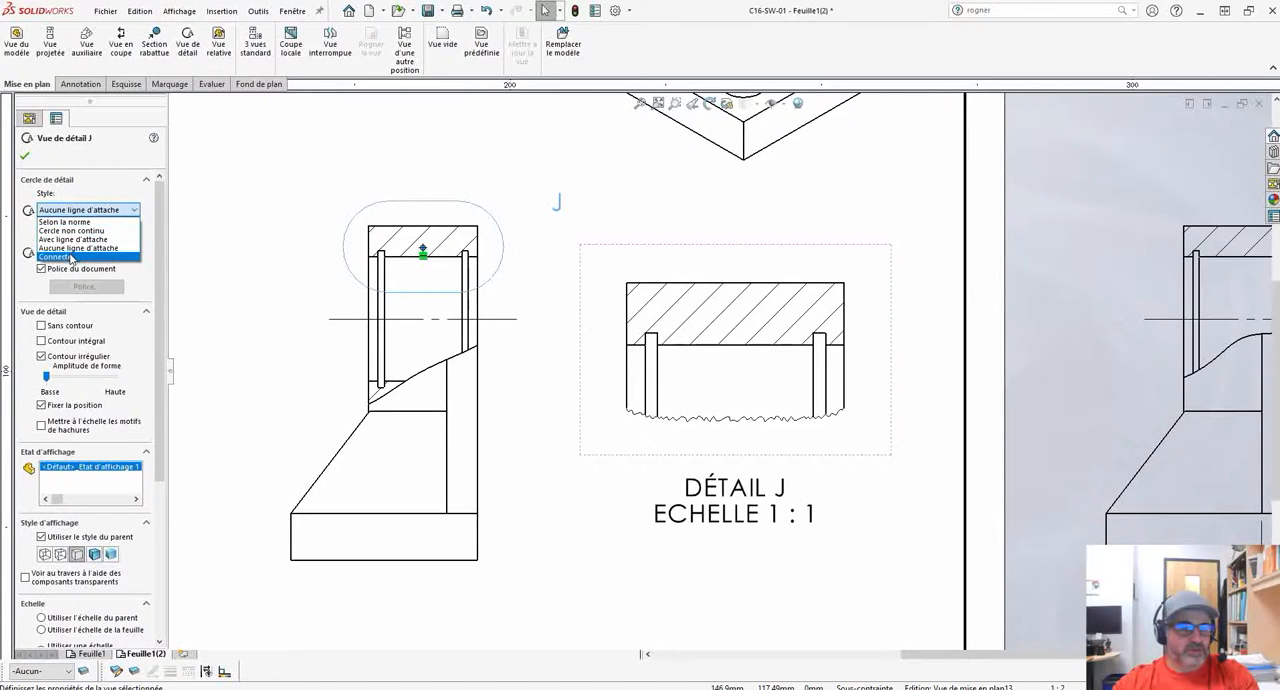
left_click(68, 257)
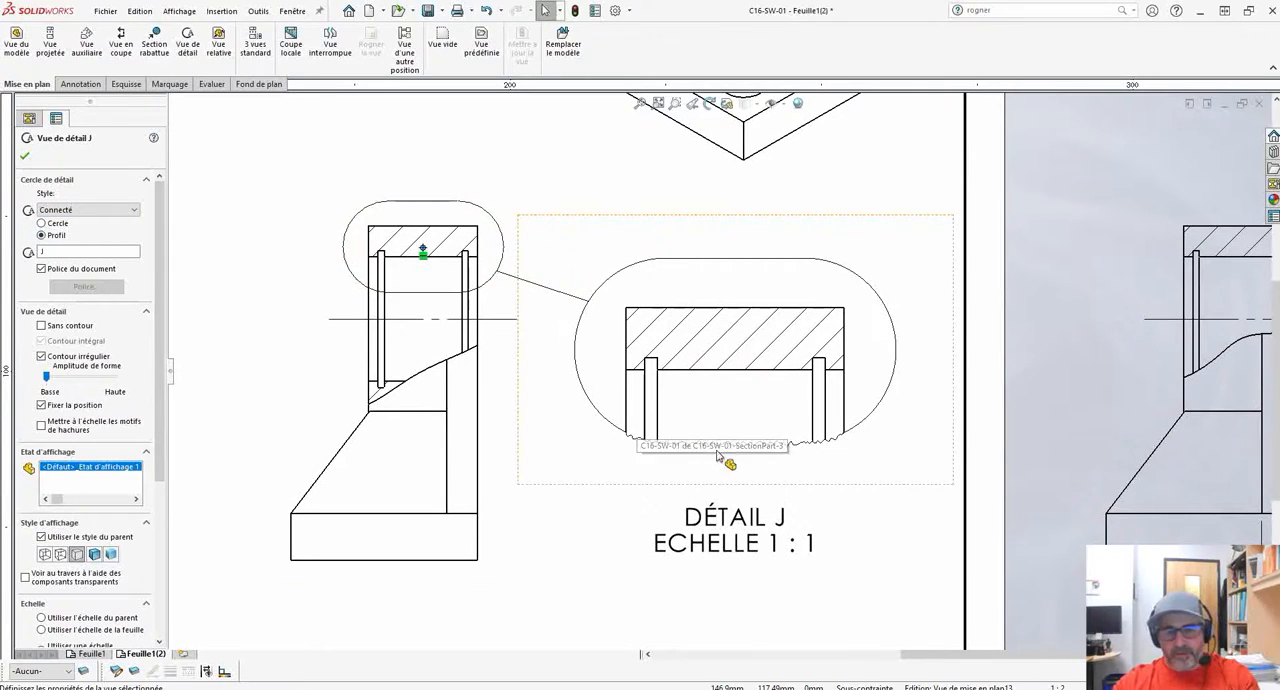
Try the detail view's Sans contour, Contour intégral and Contour irrégulier options, and leave all three off.
left_click(41, 326)
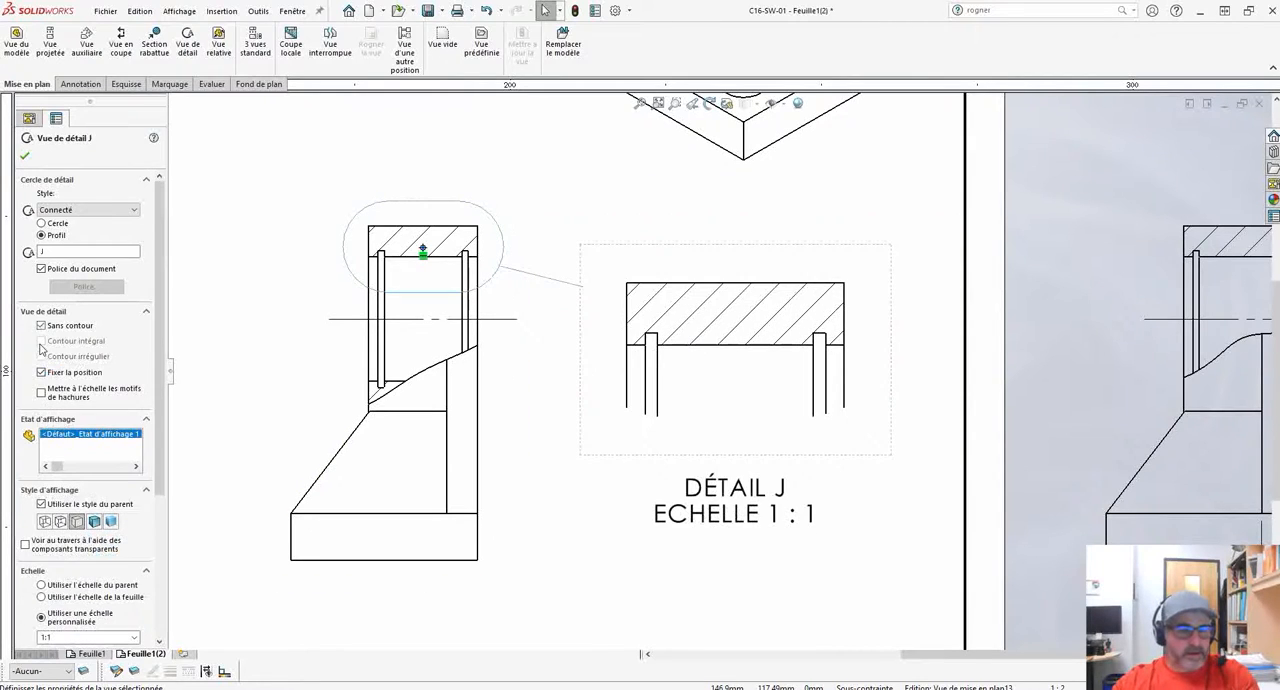
left_click(41, 326)
left_click(41, 341)
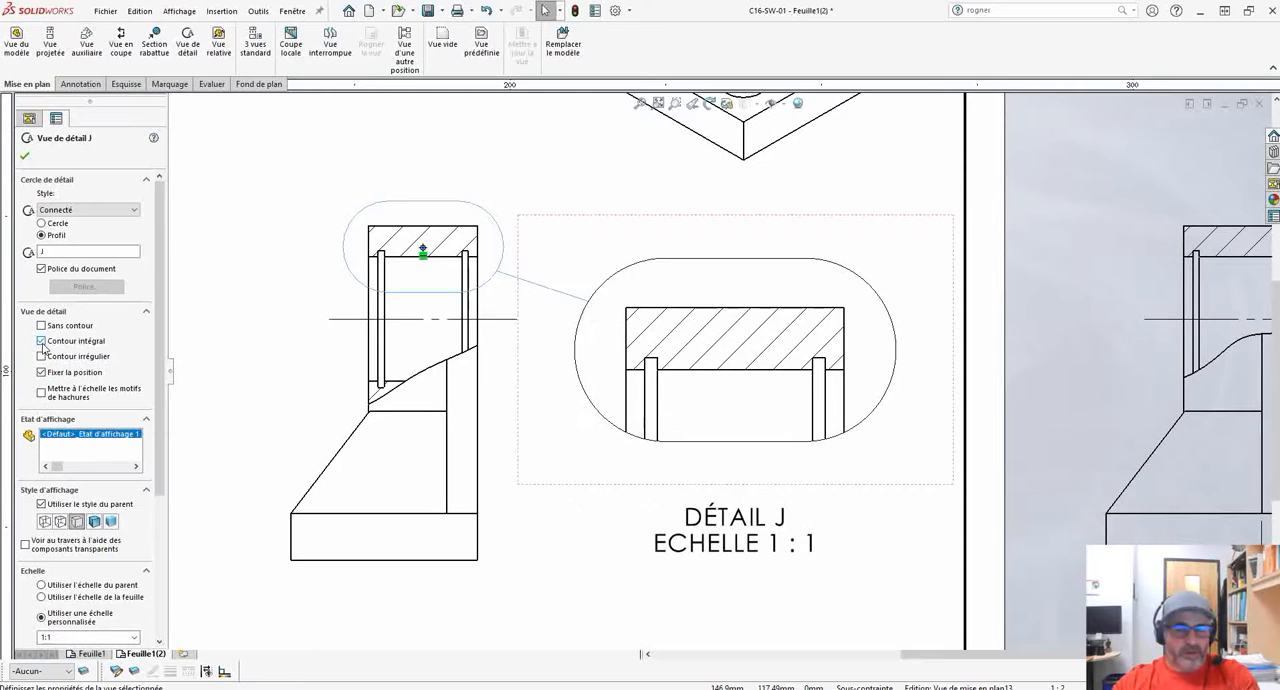
left_click(42, 343)
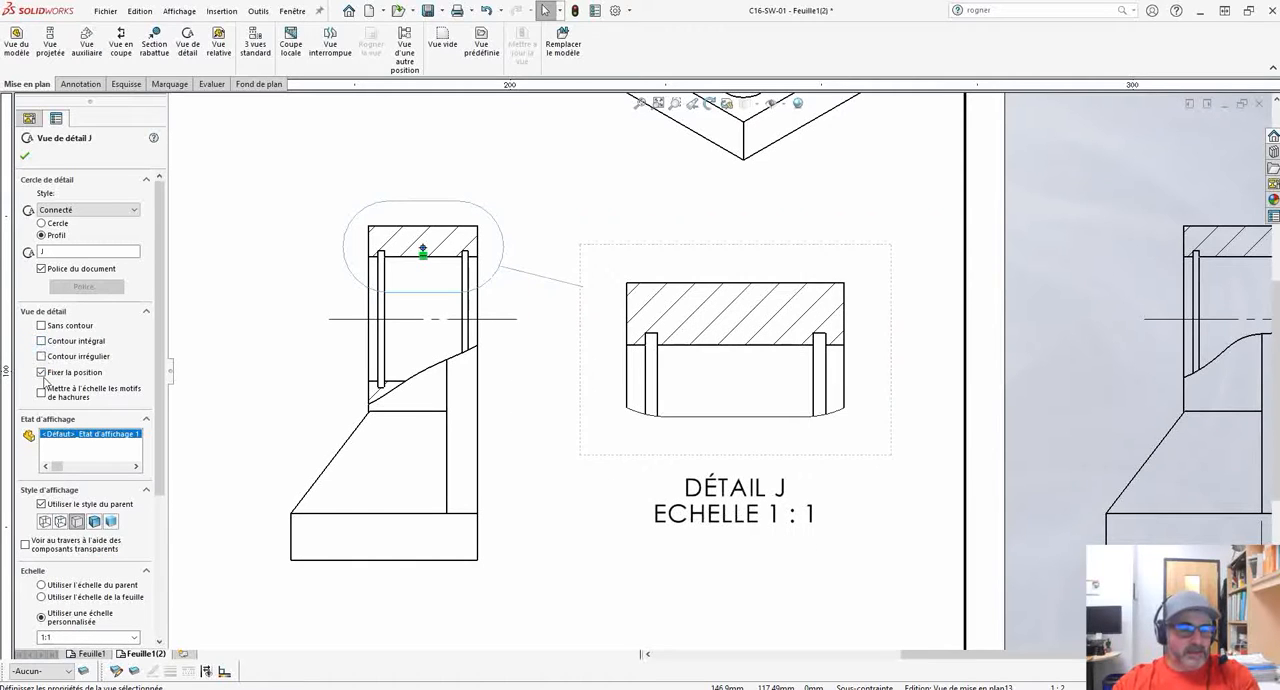
left_click(41, 357)
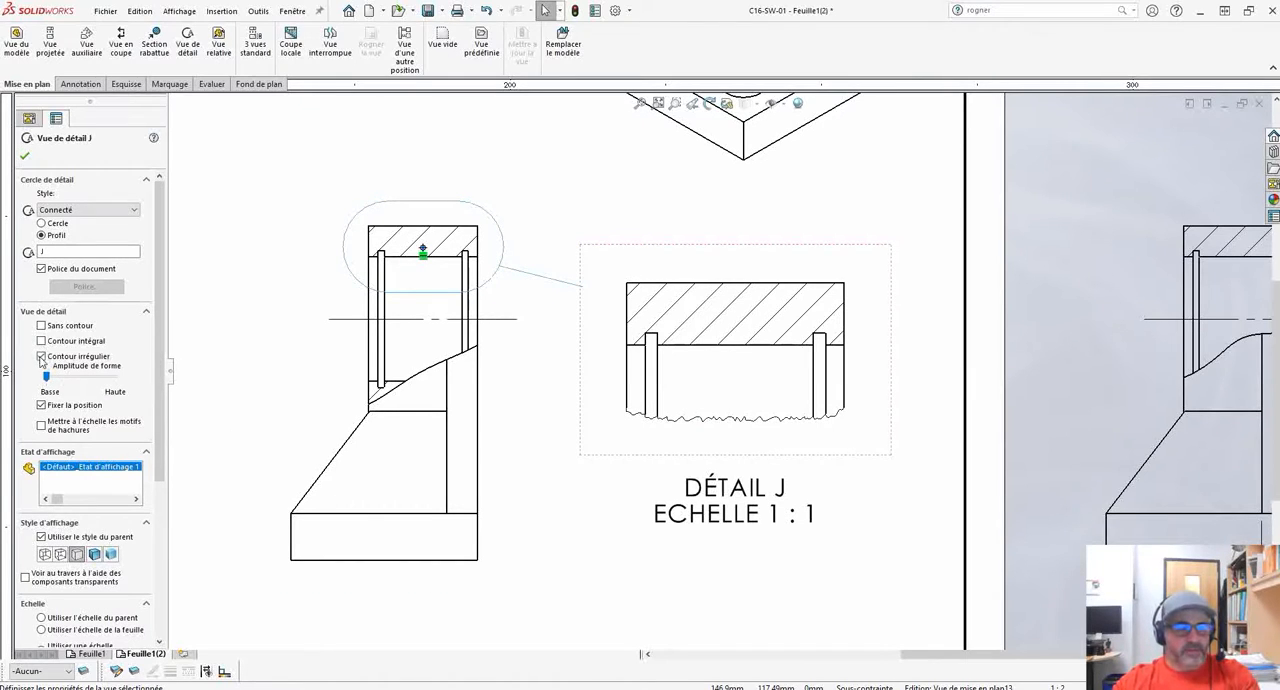
left_click(41, 357)
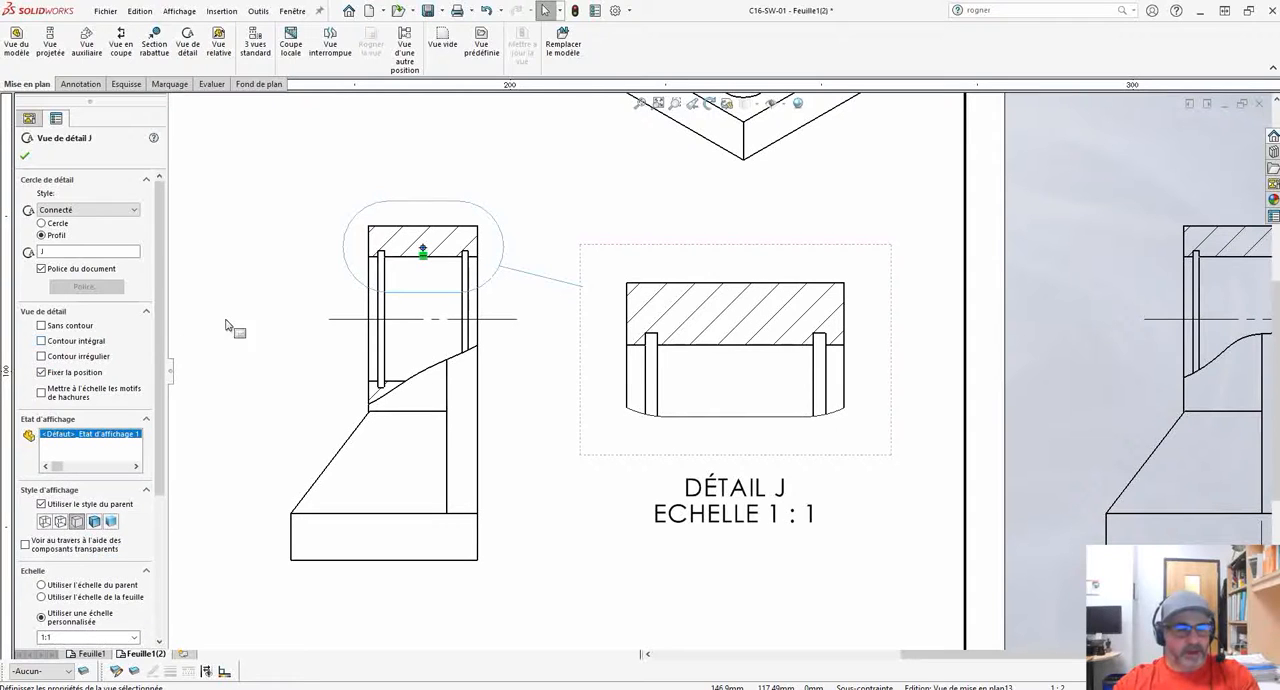
Set the detail callout's style to Aucune ligne d'attache and move its label close to the slot outline.
mouse_move(651, 303)
middle_mouse_down("ctrl")
mouse_move(630, 291)
mouse_move(636, 311)
middle_mouse_up("ctrl")
left_click(86, 210)
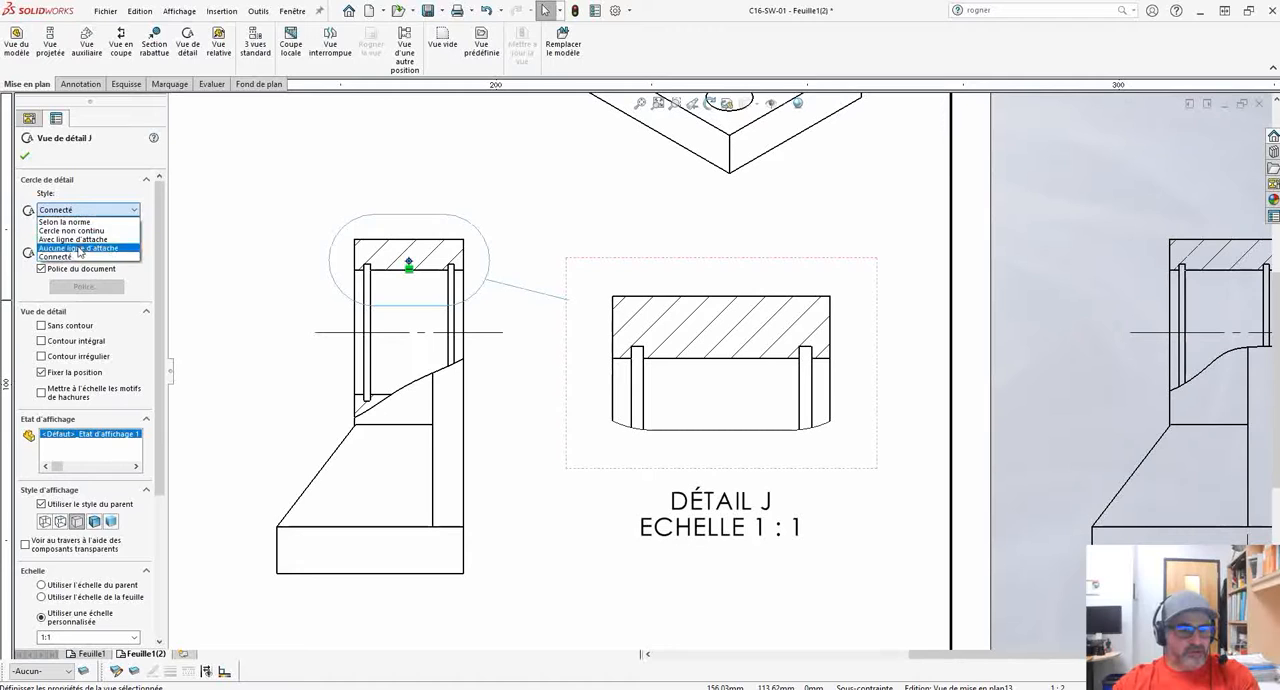
left_click(79, 240)
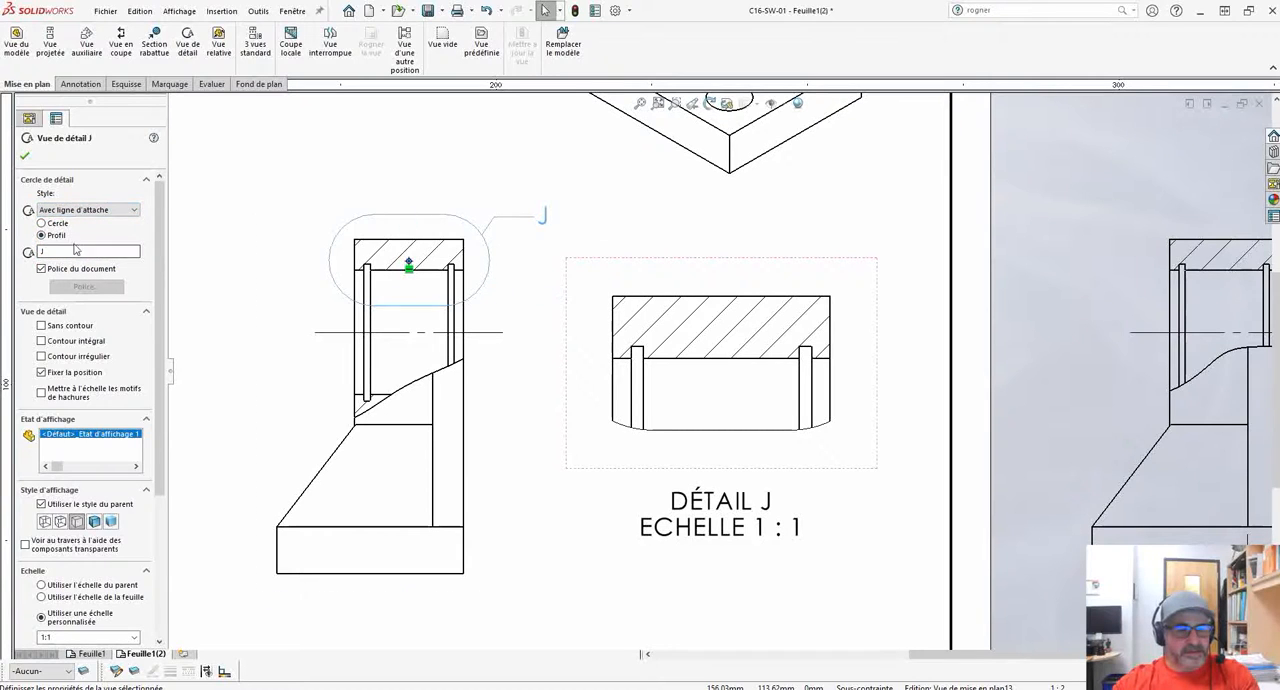
left_click(86, 210)
left_click(78, 255)
mouse_move(525, 315)
middle_mouse_down("ctrl")
mouse_move(568, 365)
mouse_move(524, 343)
middle_mouse_up("ctrl")
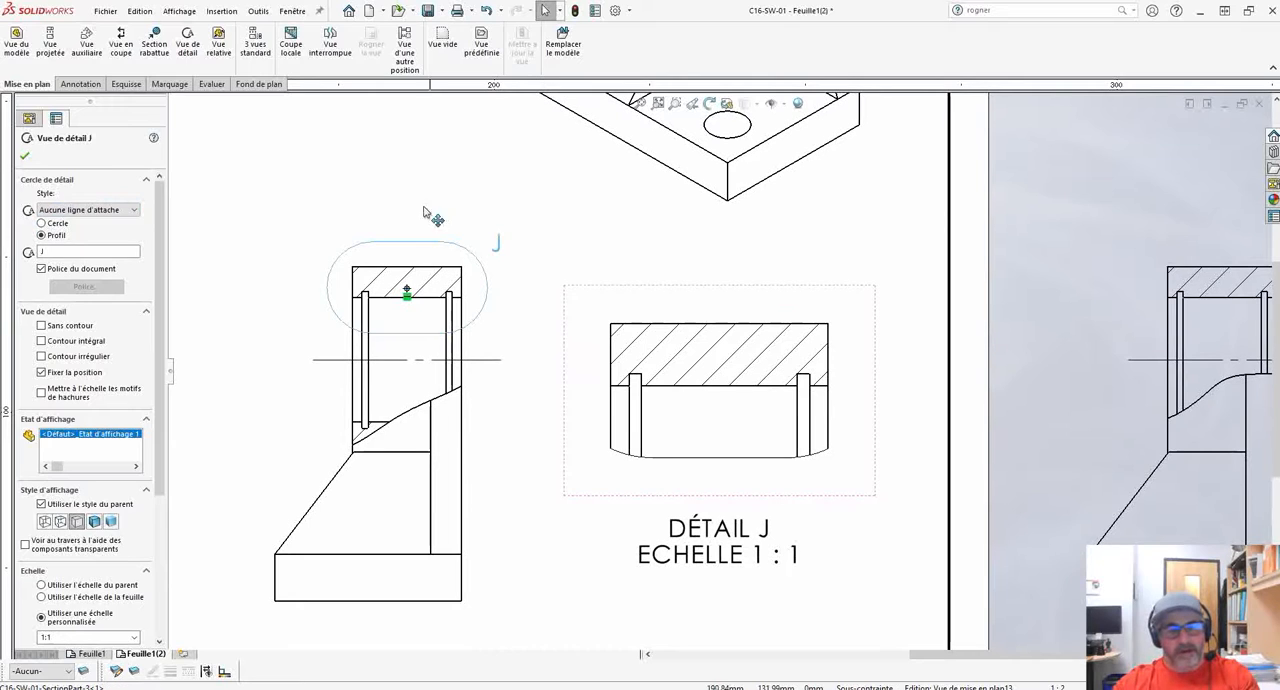
left_click(211, 216)
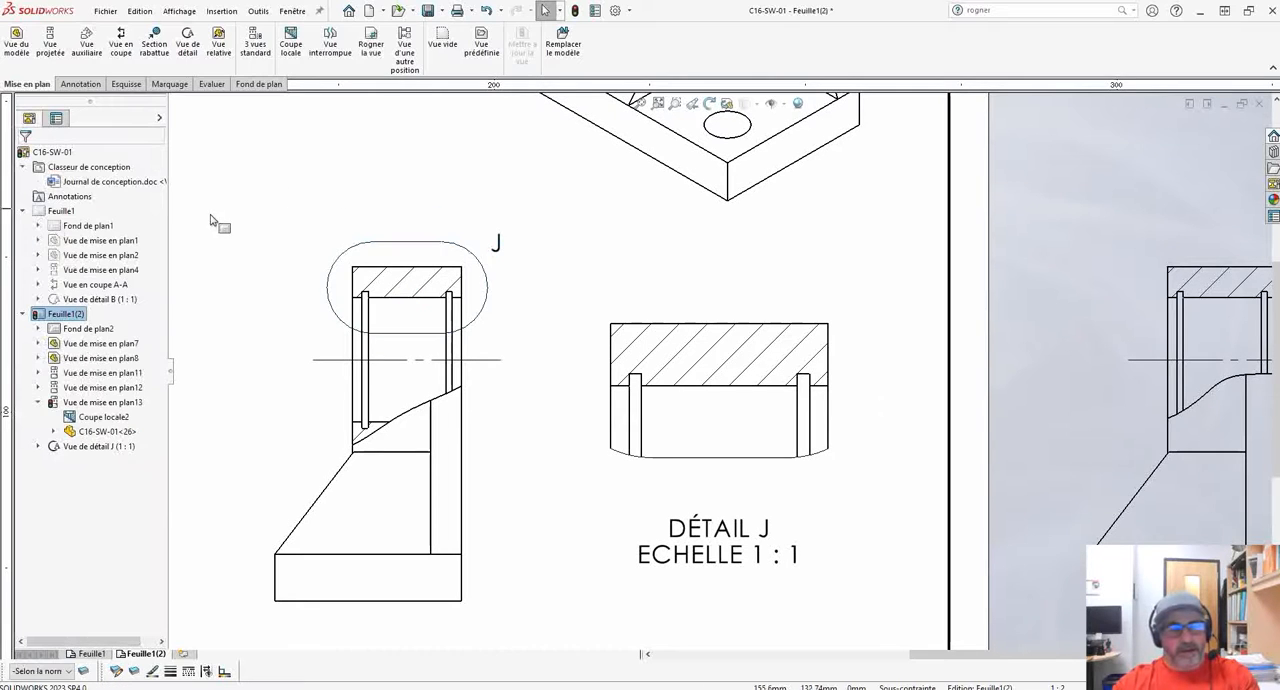
right_click(488, 310)
left_click(557, 279)
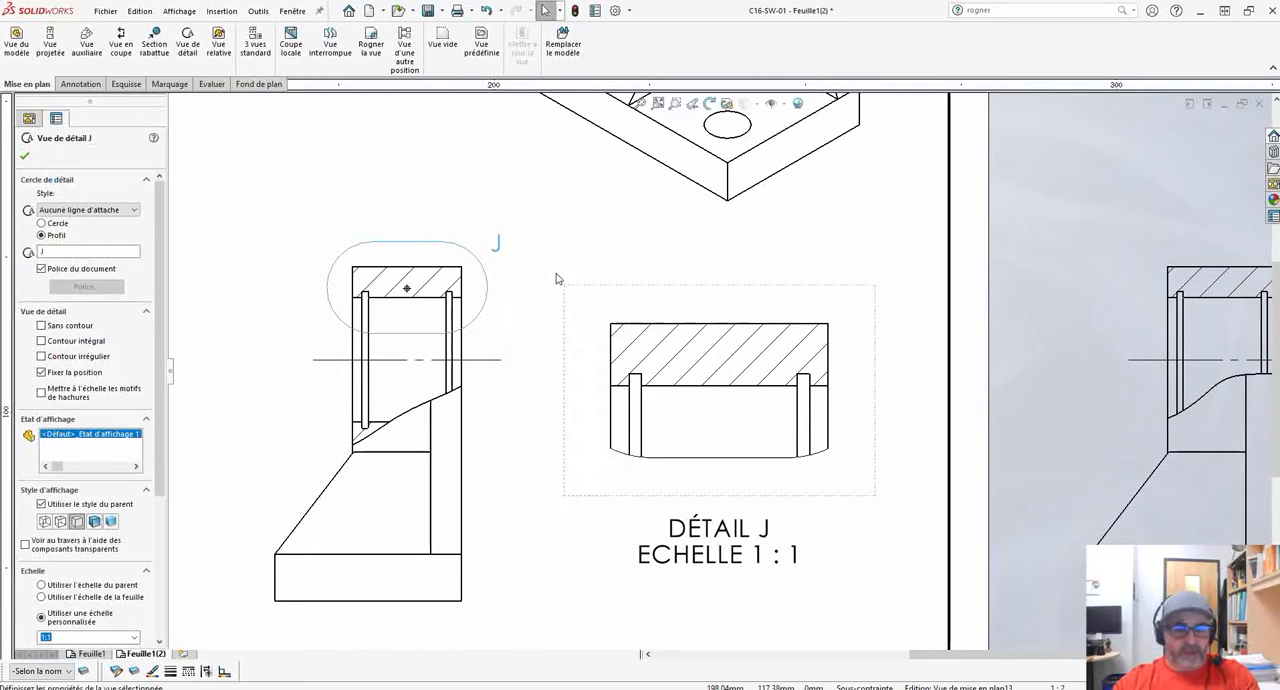
right_click(722, 425)
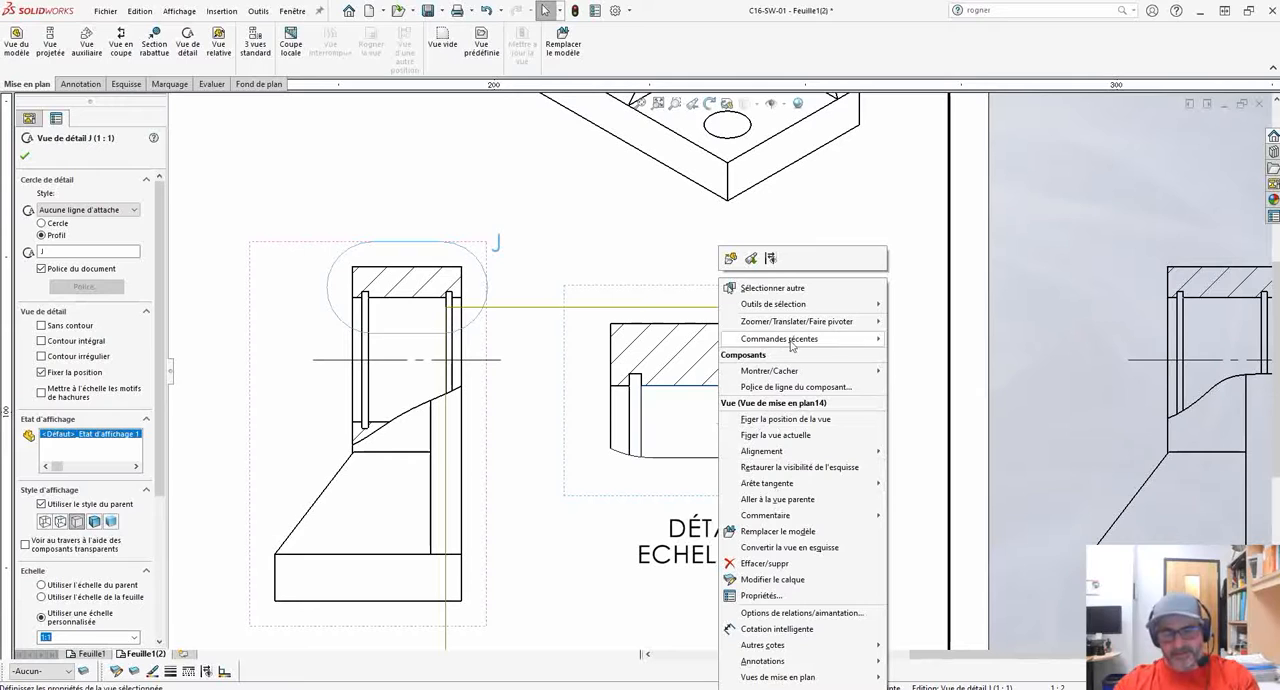
left_click(606, 502)
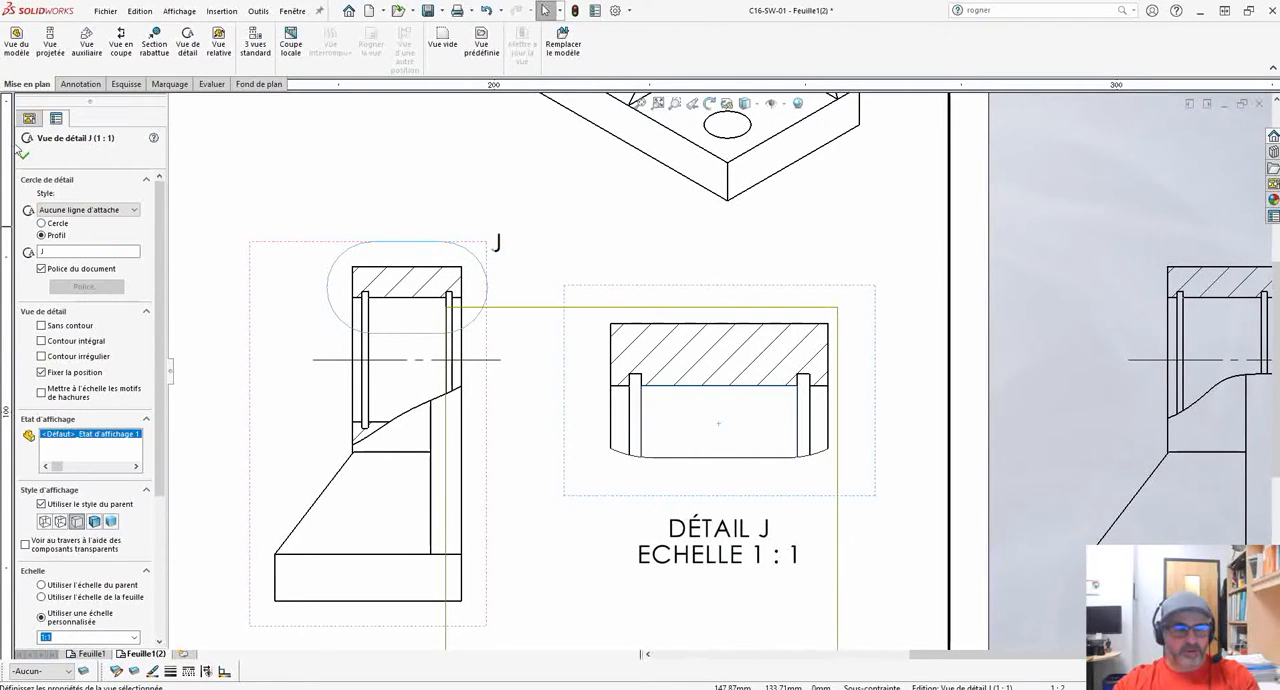
left_click(25, 157)
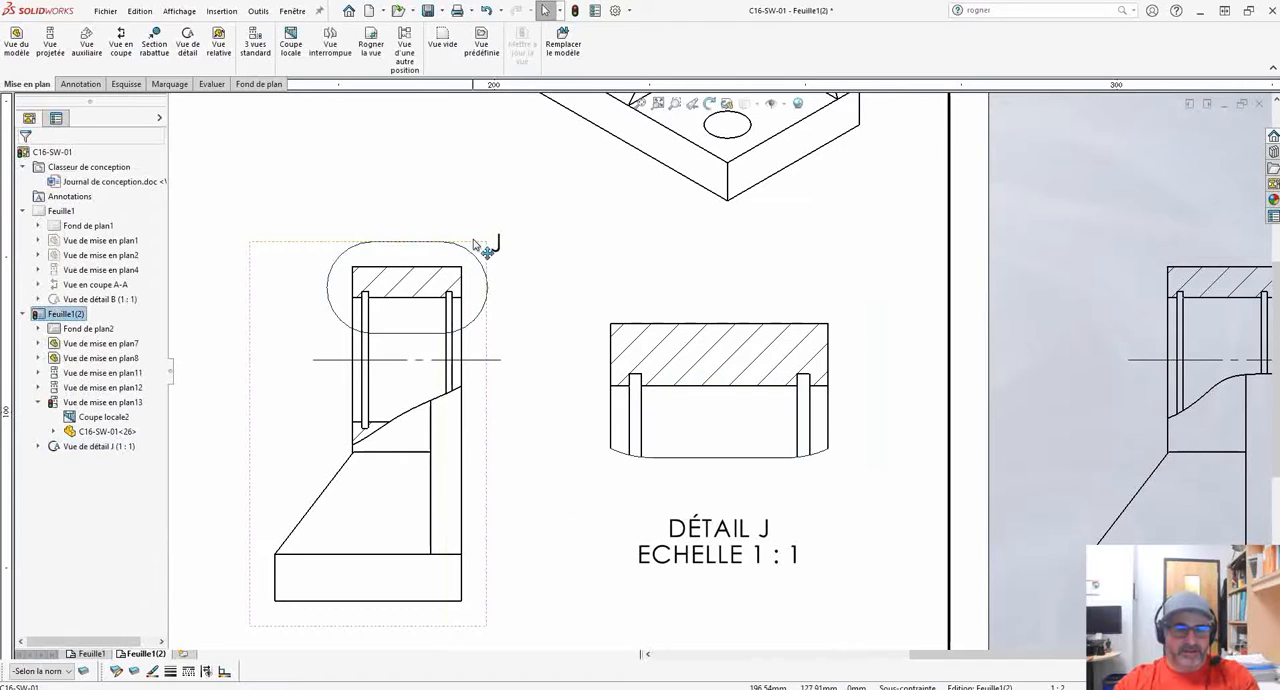
right_click(474, 256)
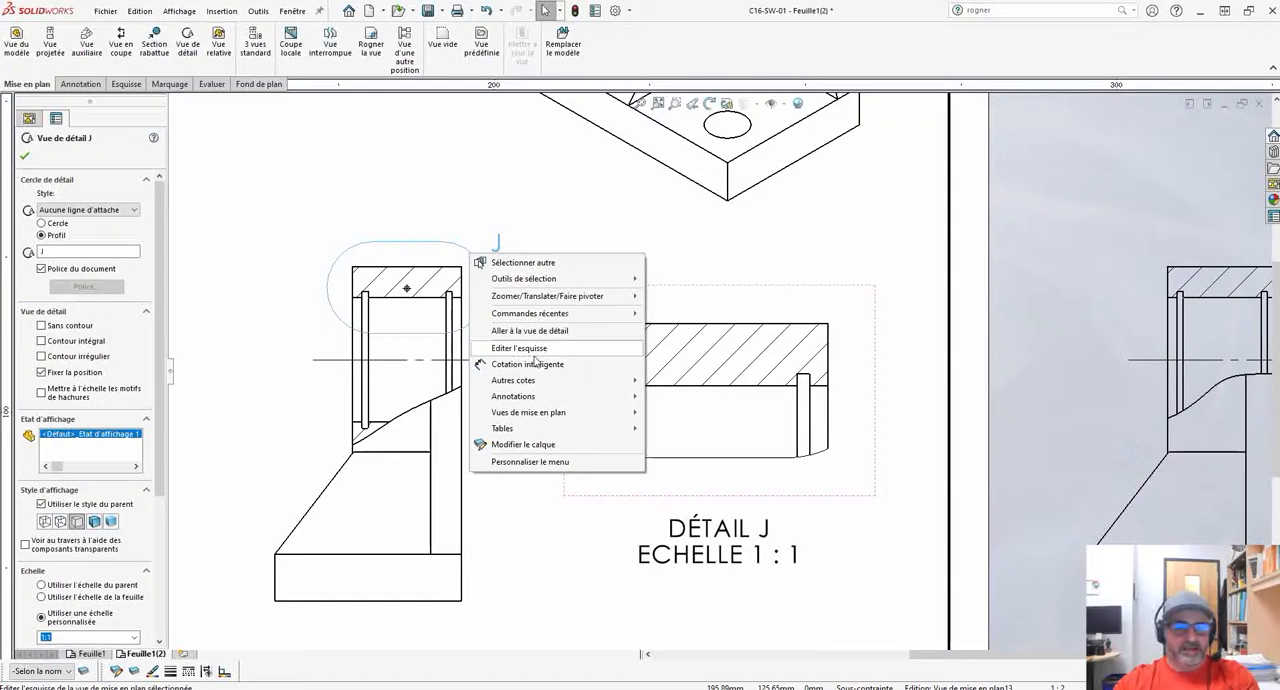
left_click(363, 200)
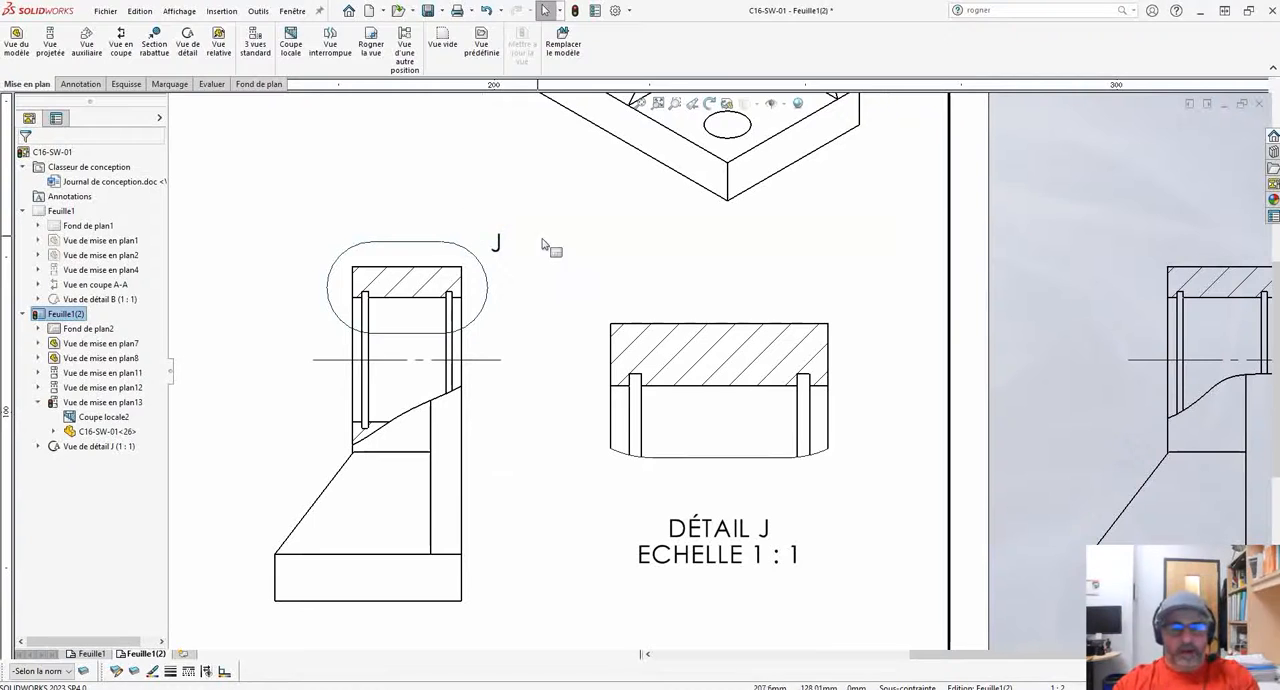
scroll(586, 291, "up", 3)
scroll(720, 323, "down", 2)
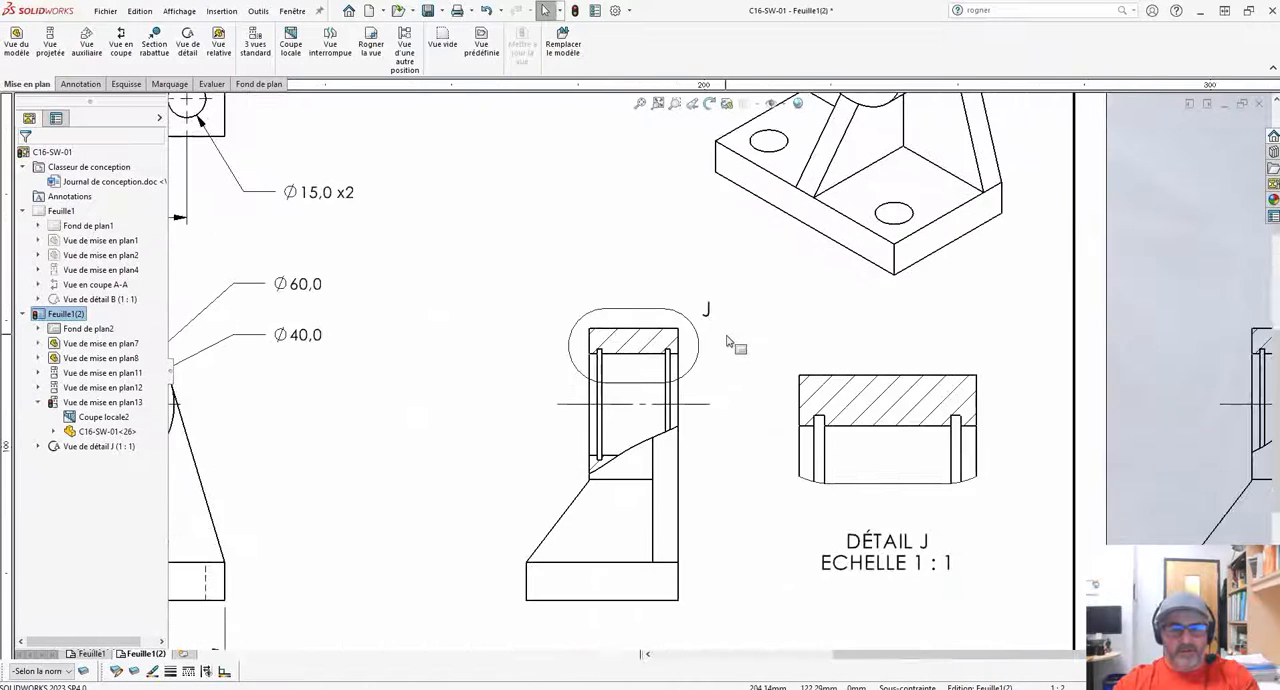
scroll(728, 341, "down", 3)
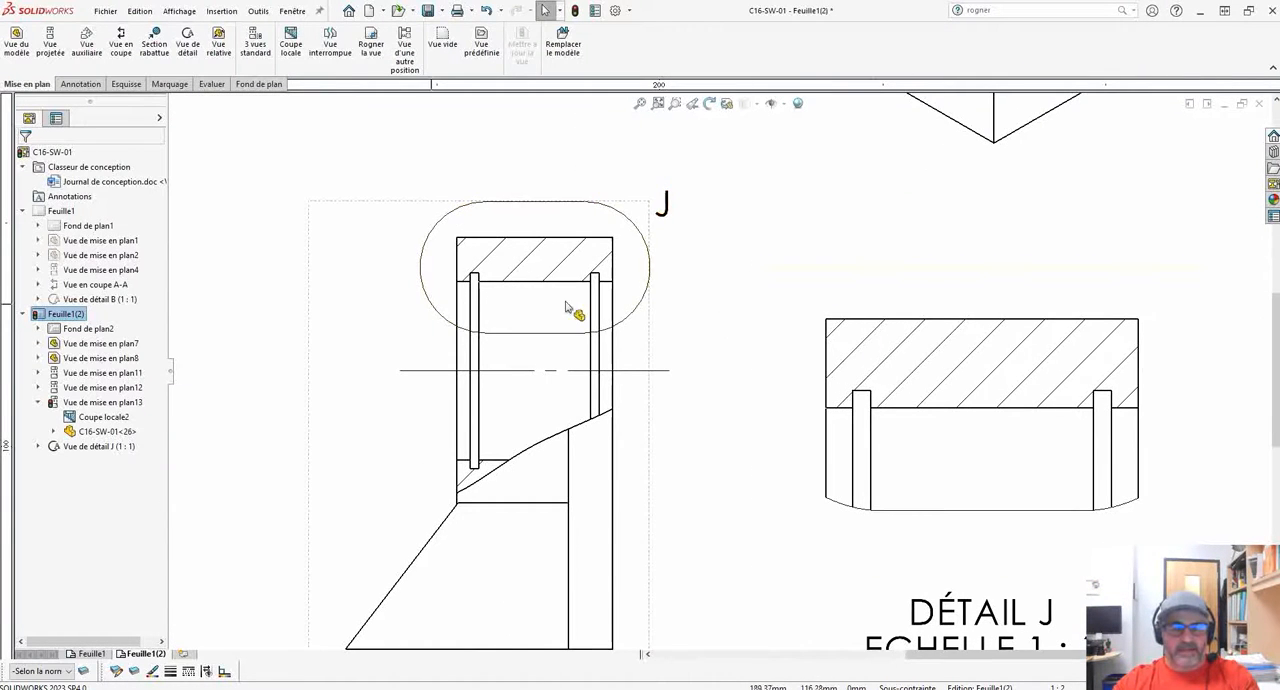